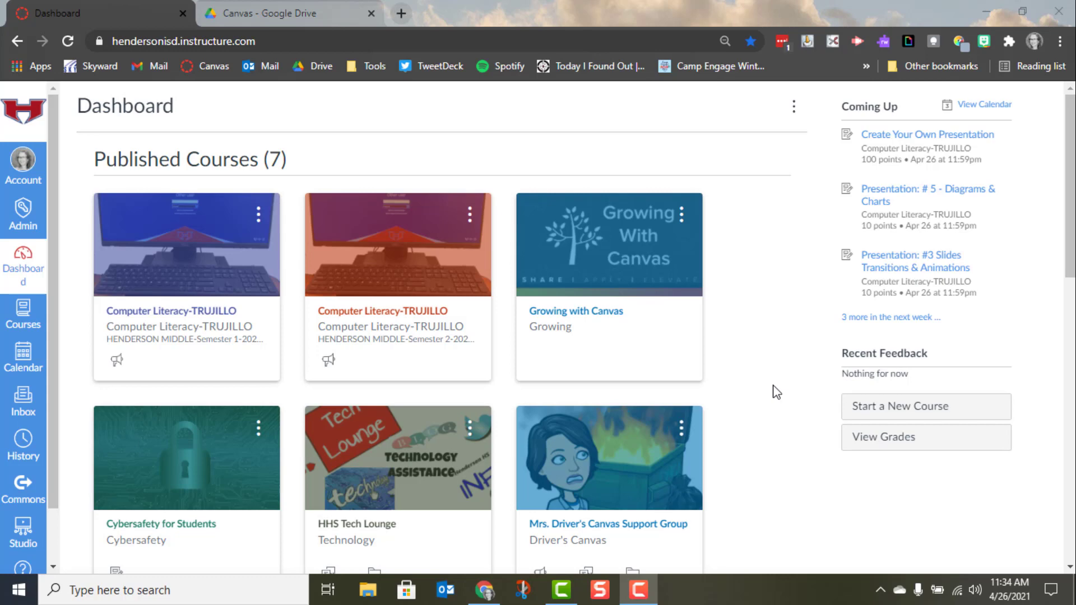
# Step: Open the 2021-22 Master Course from the unpublished courses and display the full list of its pages
pyautogui.scroll(-6, 776, 392)
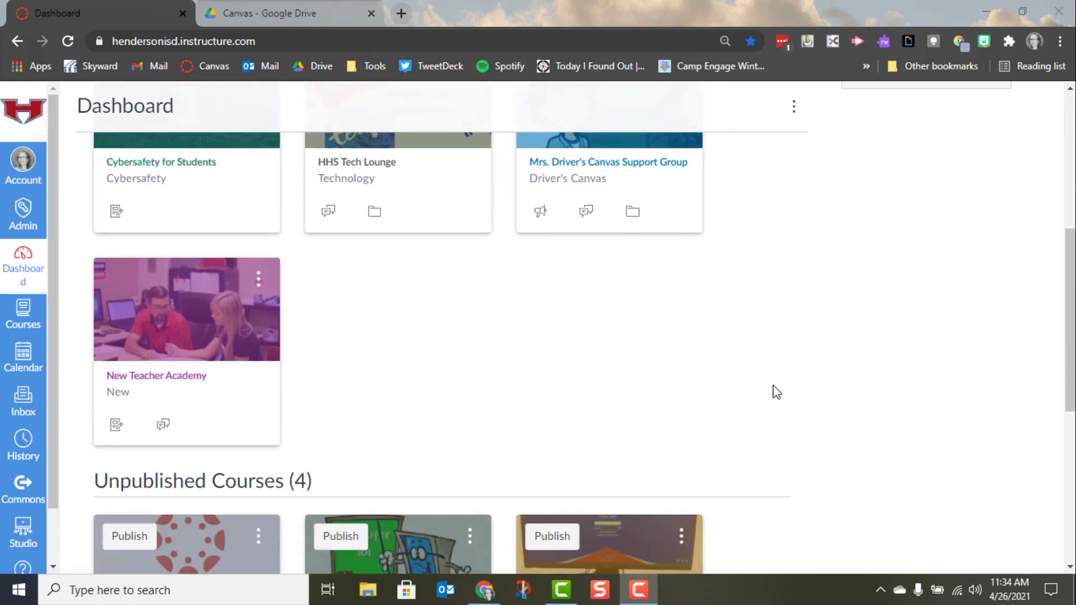
pyautogui.scroll(-4, 774, 391)
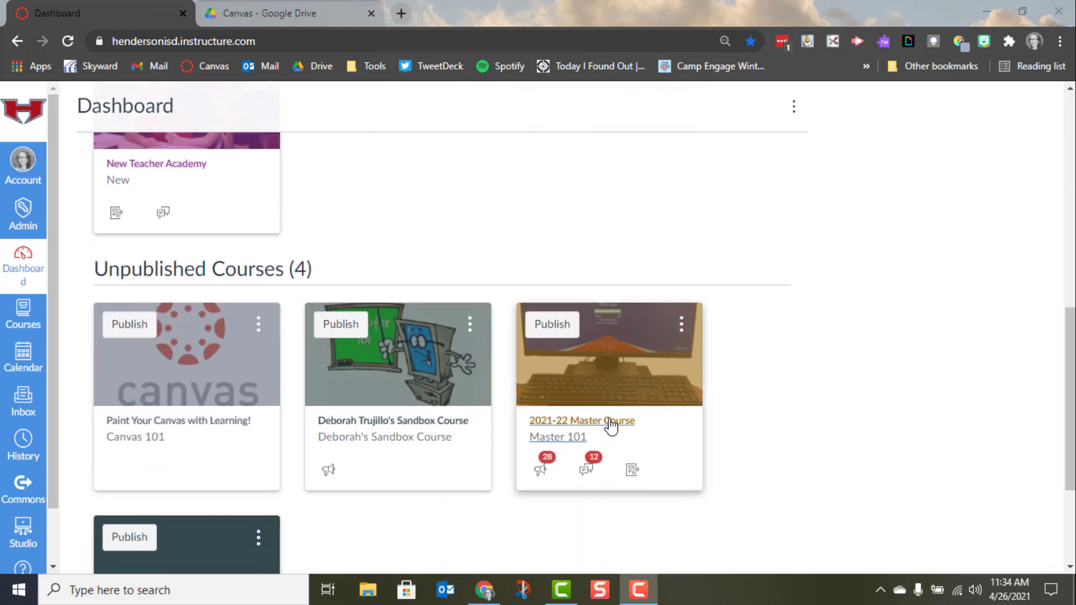
pyautogui.click(610, 426)
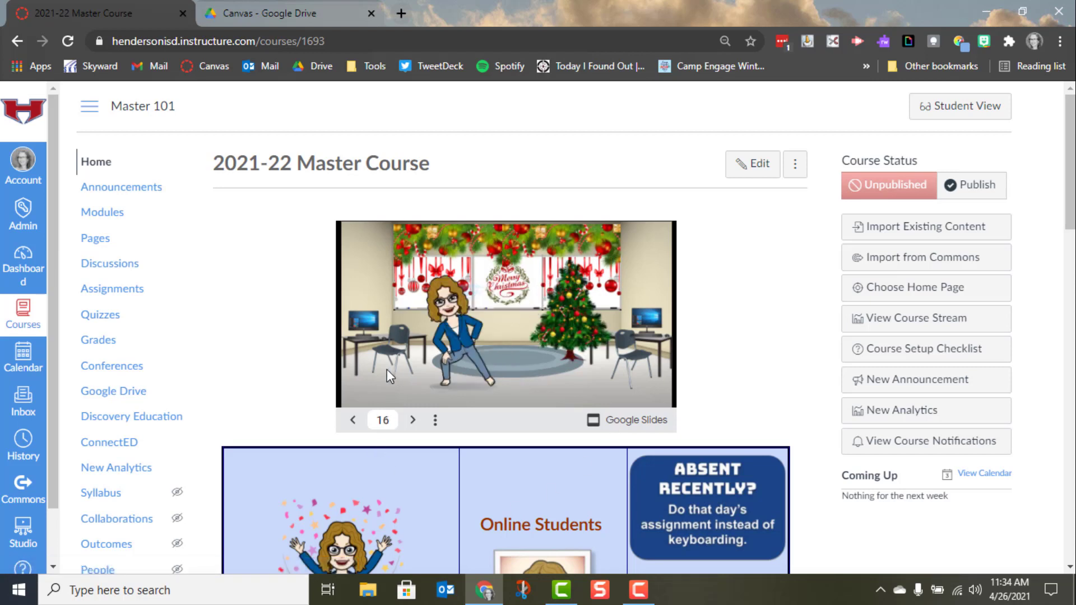
pyautogui.click(96, 240)
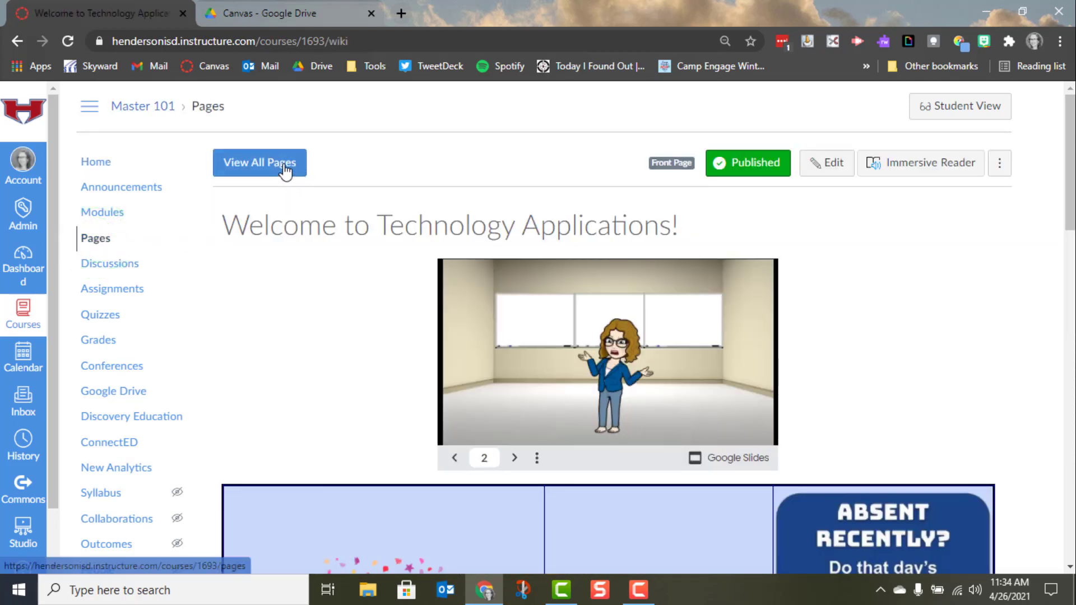
pyautogui.click(285, 167)
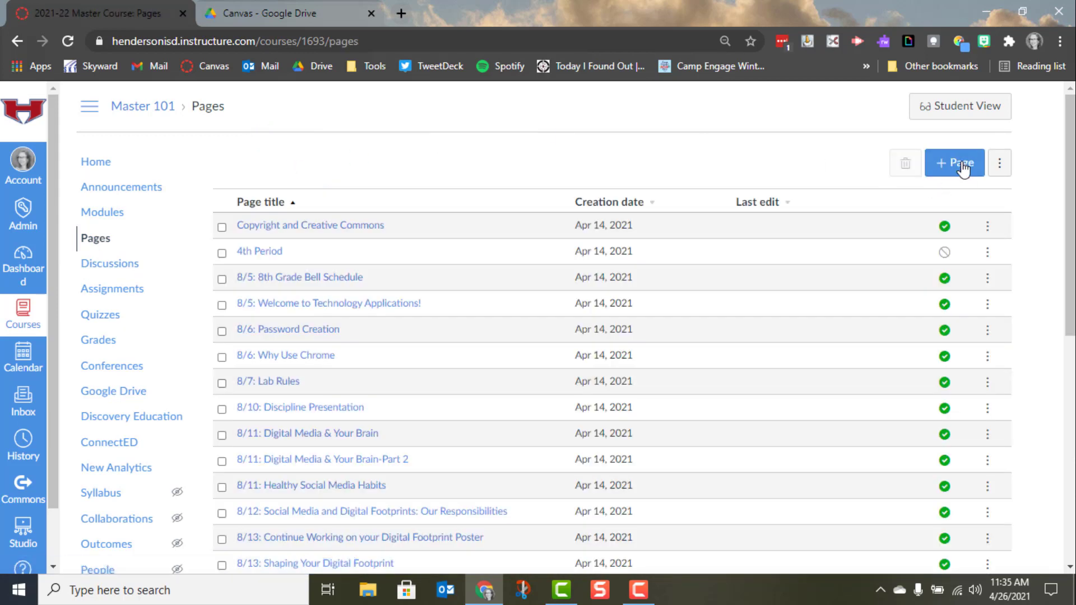
# Step: Create a new course page titled "Name" with the body text "Add content"
pyautogui.click(952, 168)
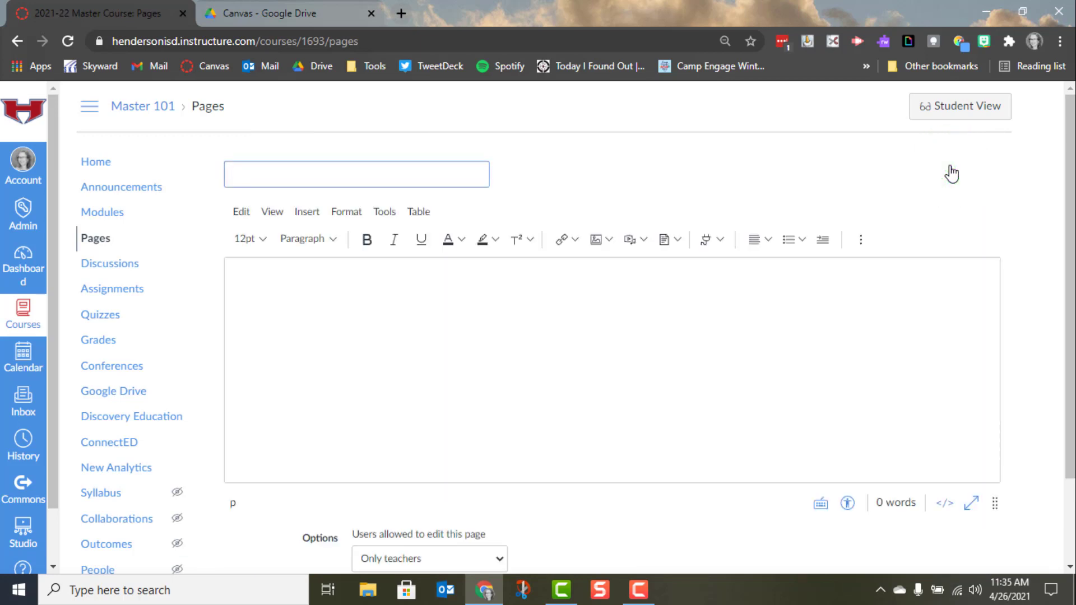
pyautogui.write('Name')
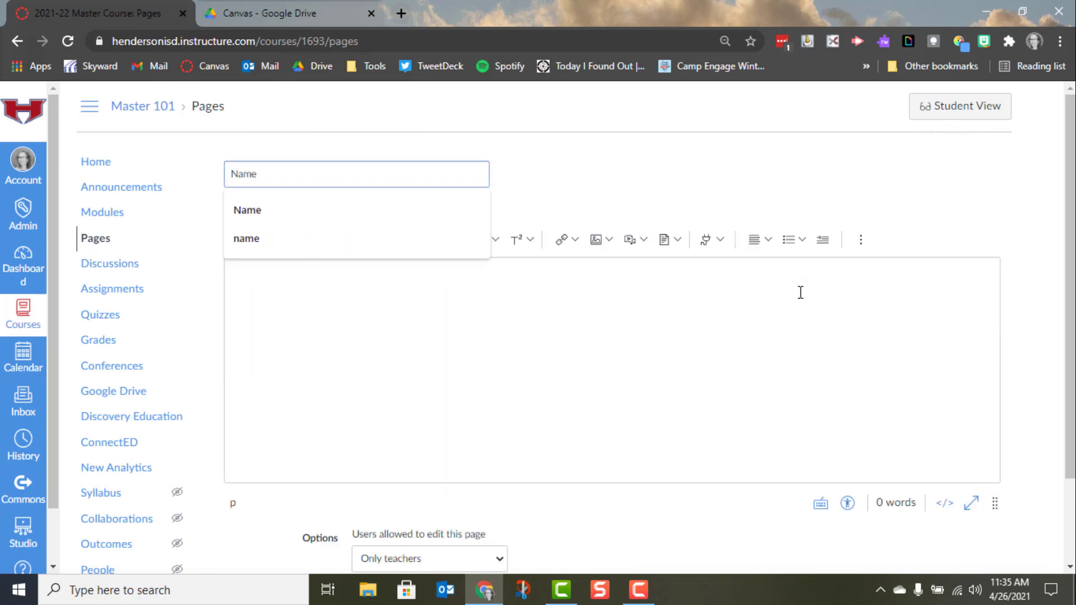
pyautogui.click(800, 292)
pyautogui.write('Add co')
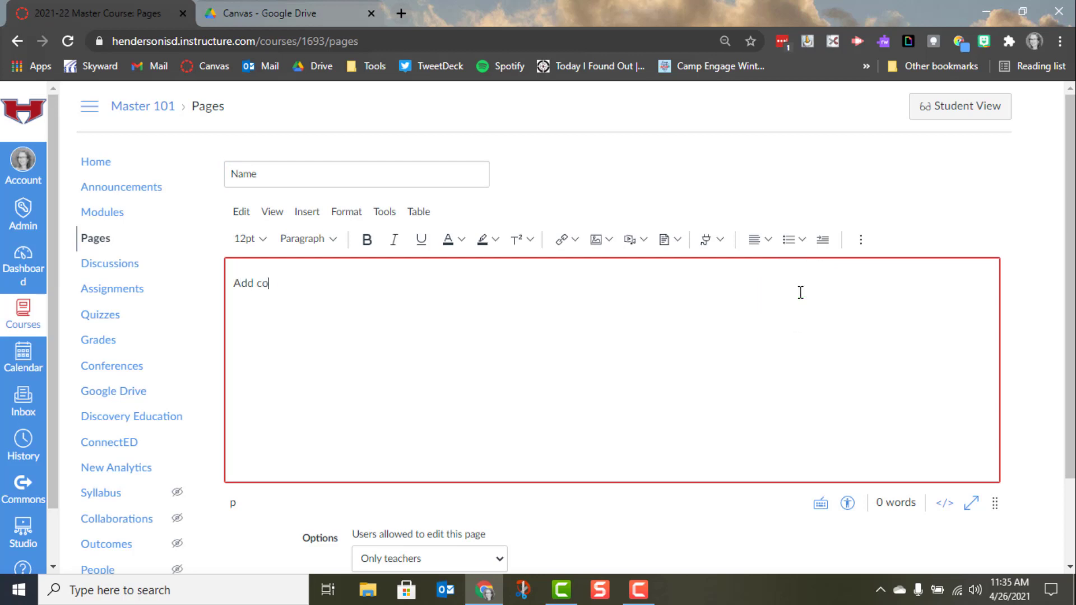
pyautogui.write('ntent')
pyautogui.click(688, 320)
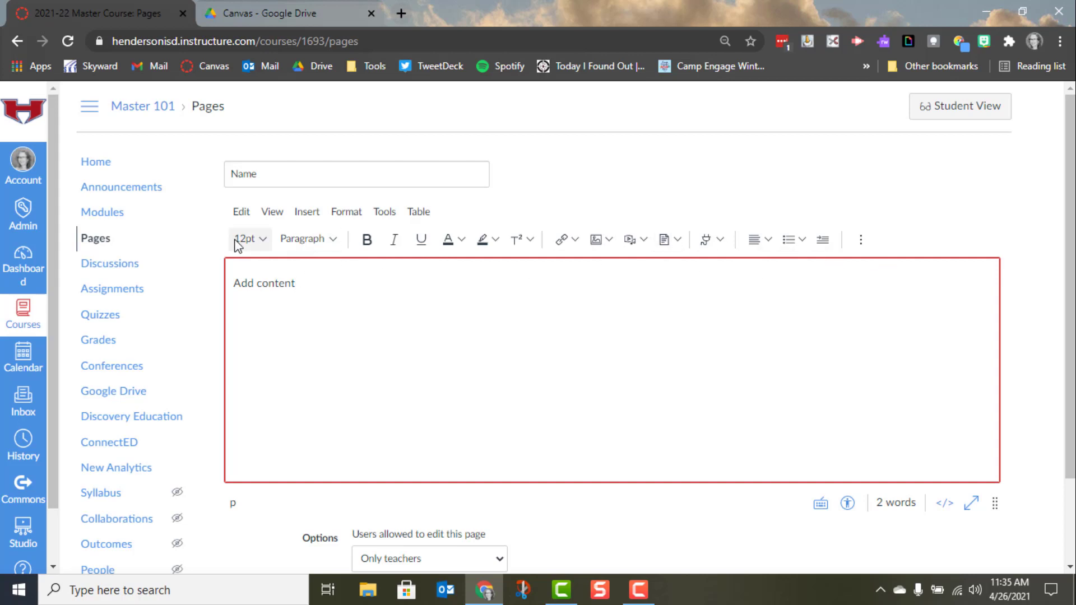
# Step: Review the editor's paragraph style, text colour, highlight colour and superscript/subscript options without applying any
pyautogui.click(335, 239)
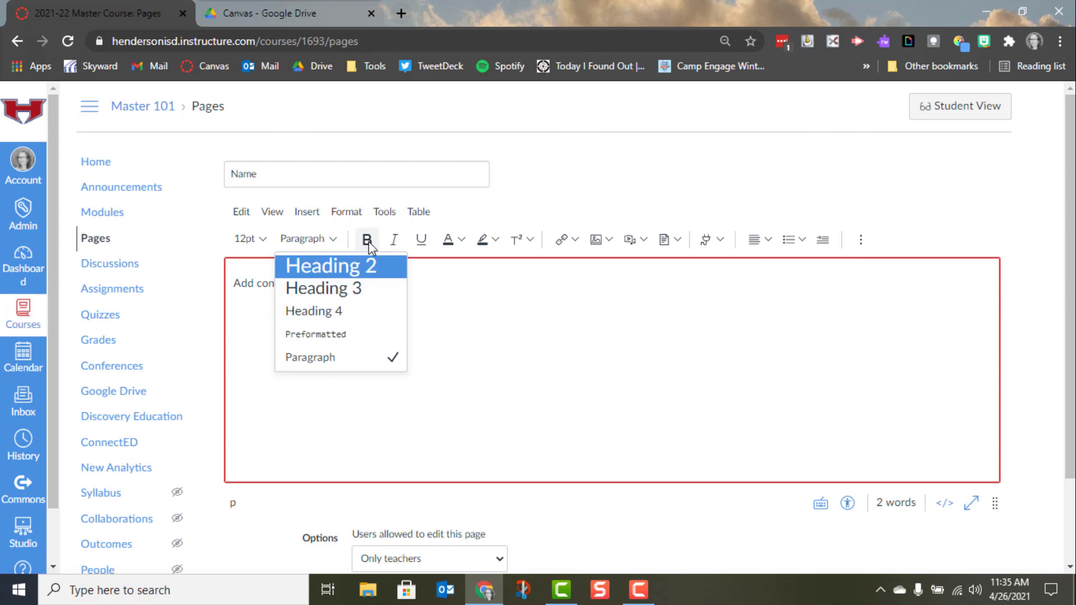
pyautogui.click(462, 243)
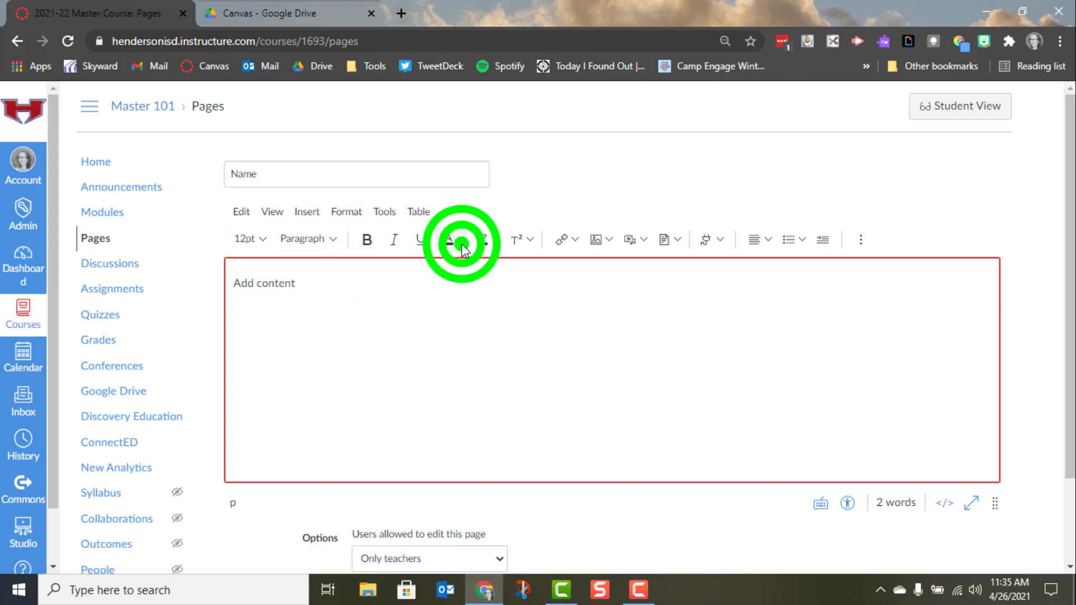
pyautogui.click(462, 242)
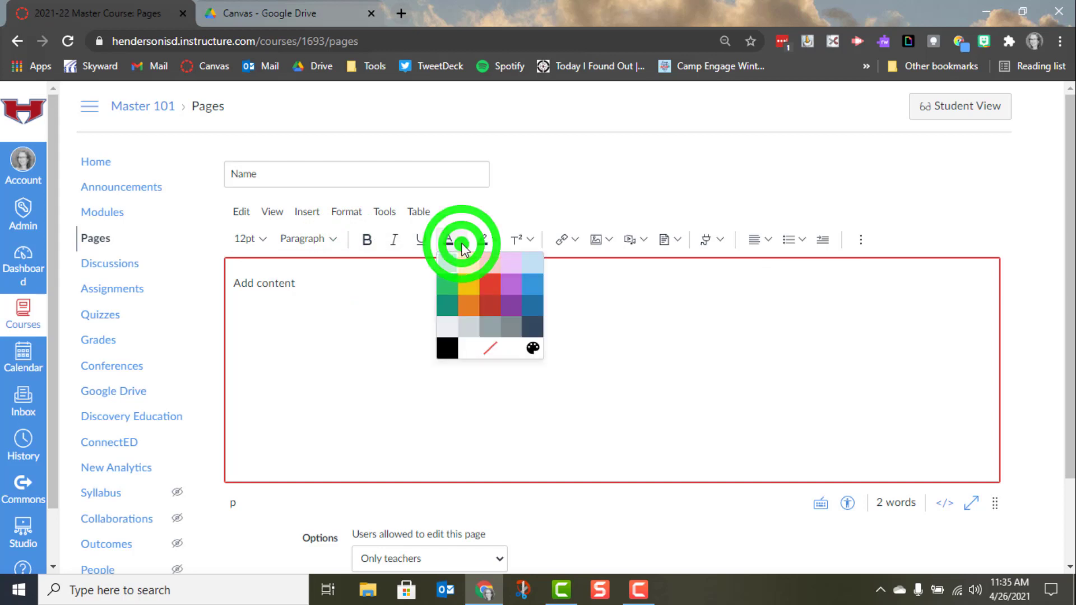
pyautogui.click(494, 241)
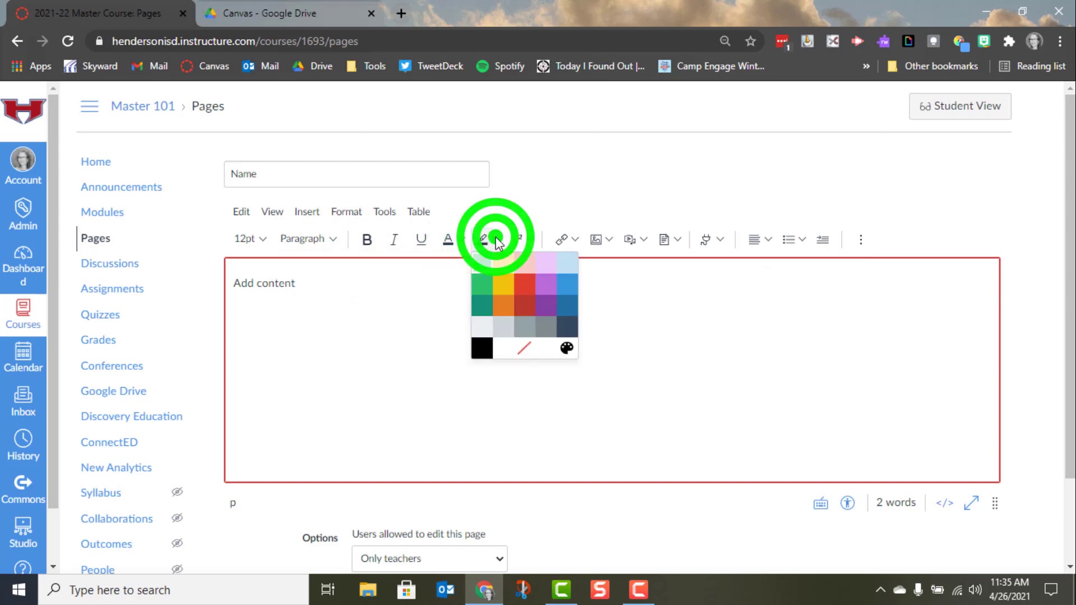
pyautogui.click(531, 240)
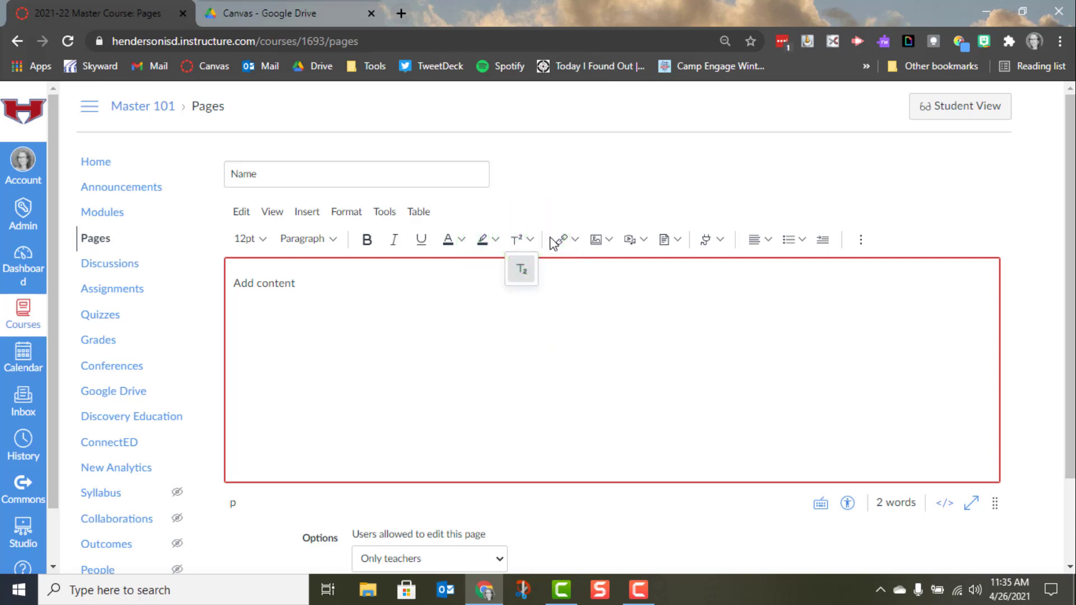
# Step: View the fields for inserting an external link, then dismiss the form without adding a link
pyautogui.click(573, 241)
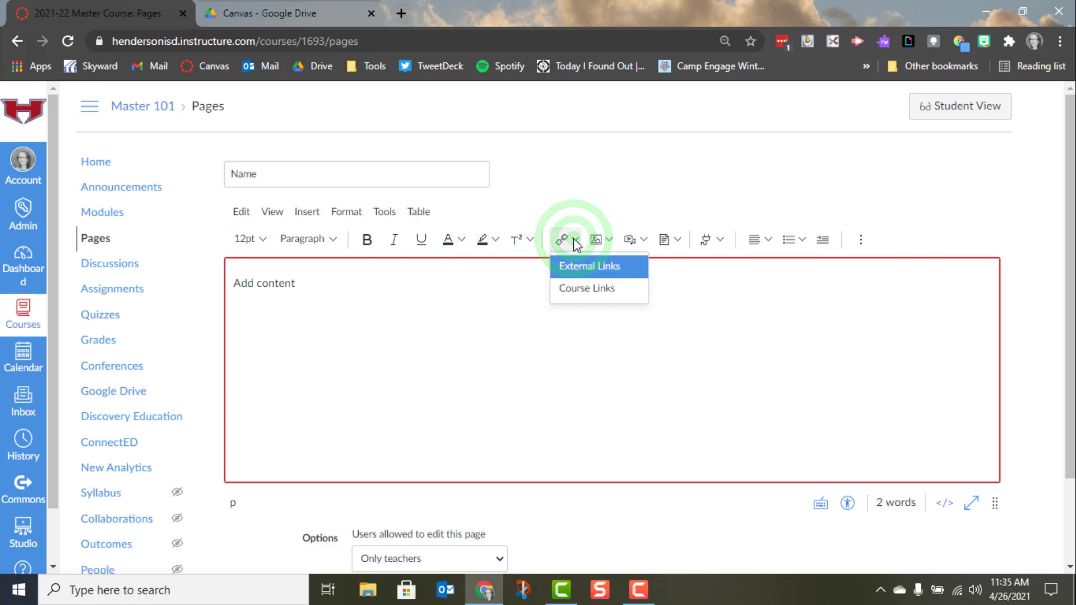
pyautogui.click(577, 272)
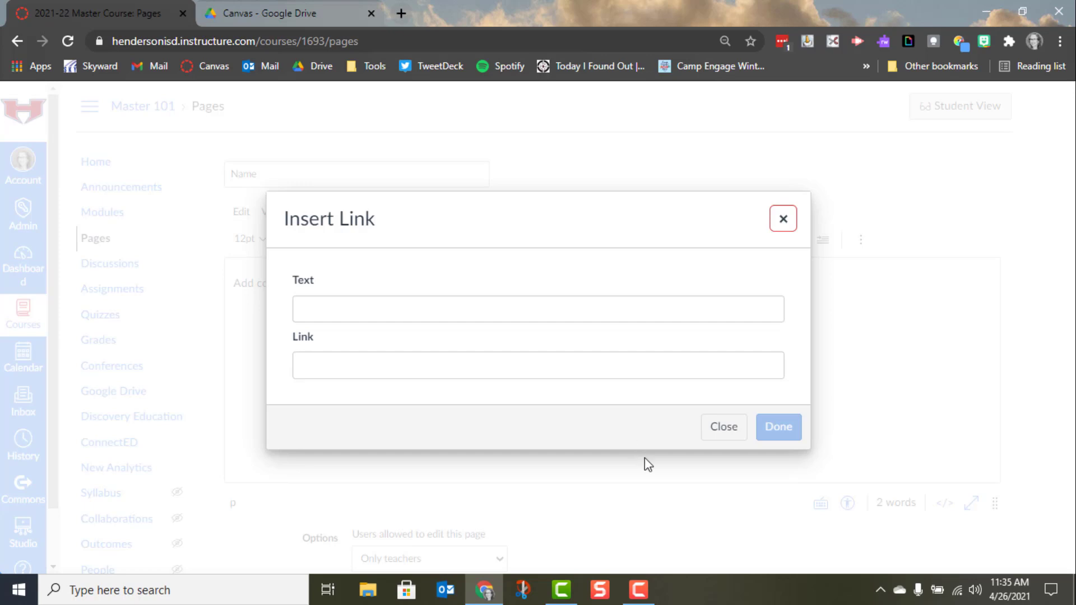
pyautogui.click(716, 428)
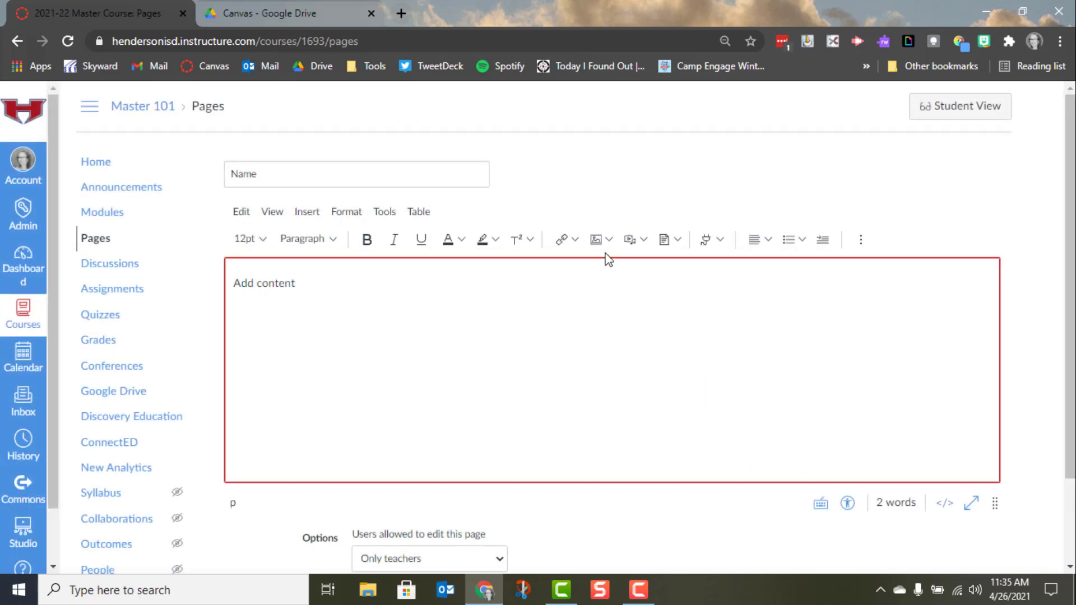
# Step: Review the options for inserting images, media and documents into the page
pyautogui.click(608, 244)
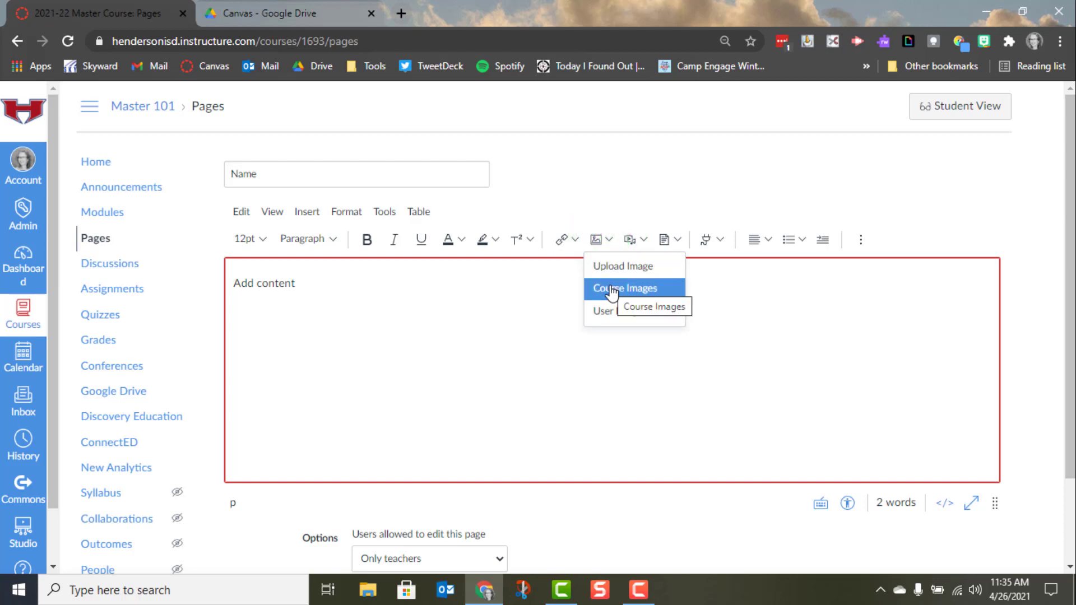
pyautogui.click(643, 241)
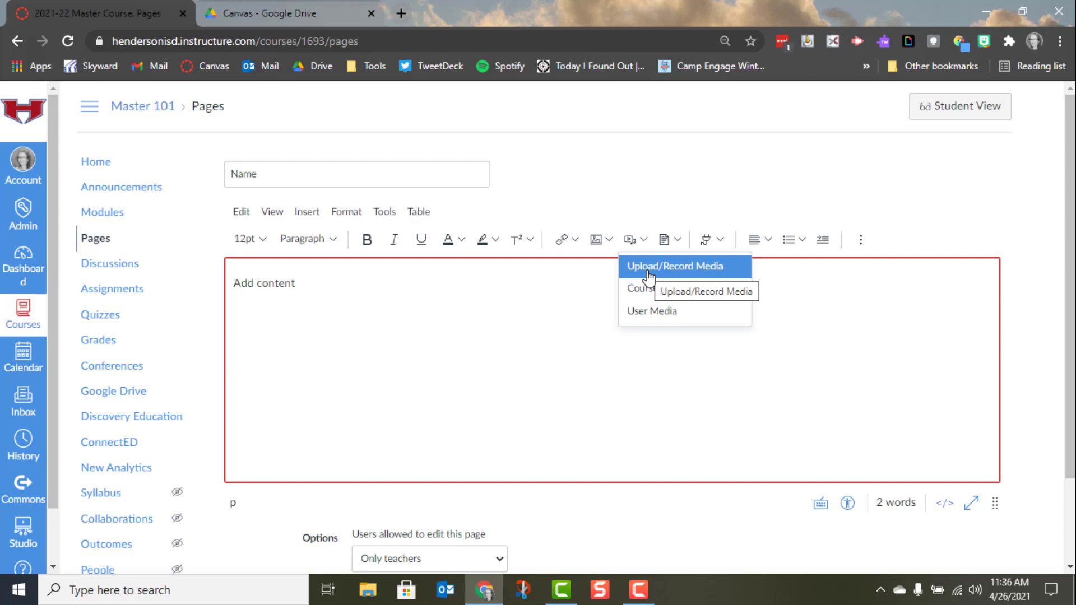
pyautogui.click(679, 239)
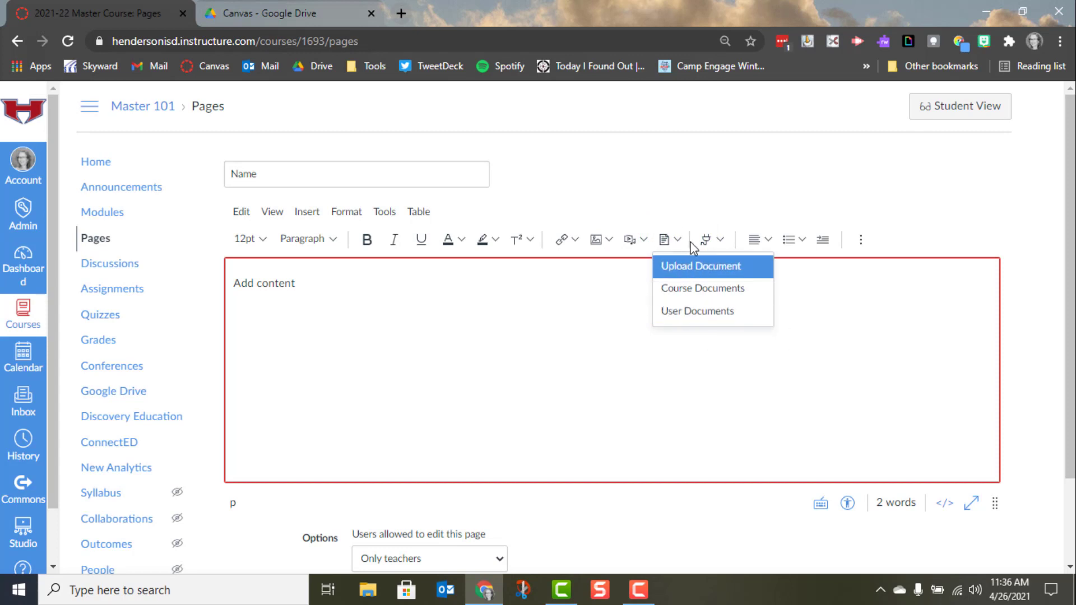
# Step: Look through the complete list of external apps available to the page editor, then close it
pyautogui.click(722, 241)
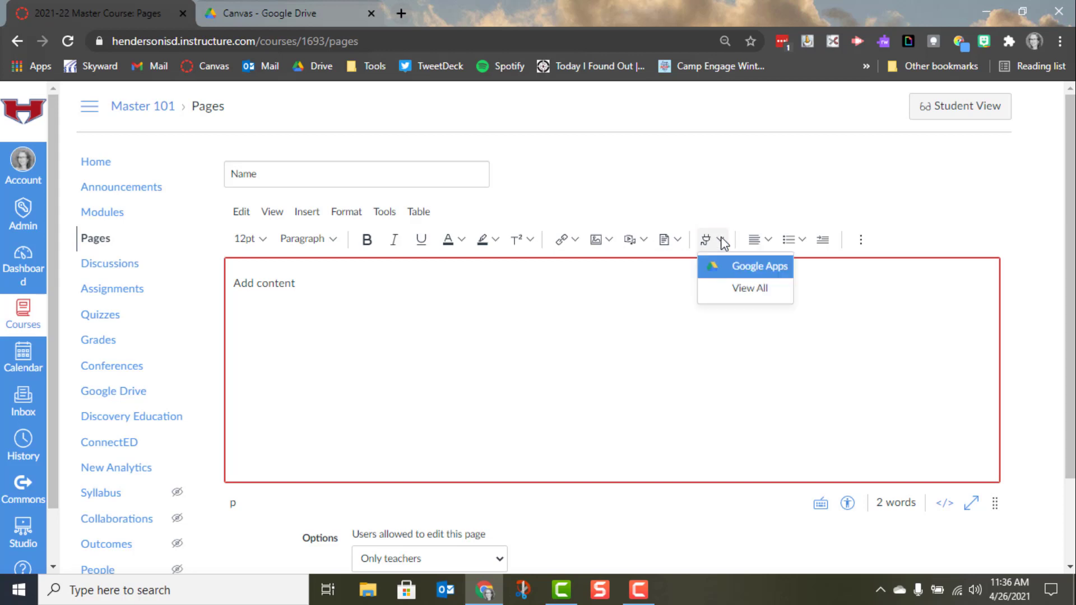
pyautogui.click(735, 292)
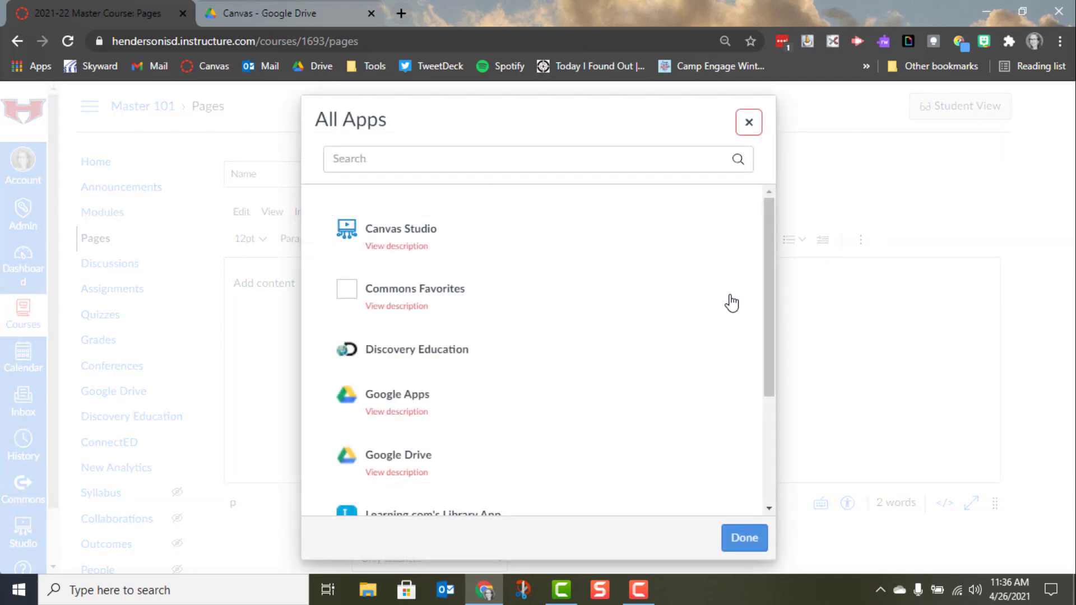
pyautogui.scroll(-1, 492, 385)
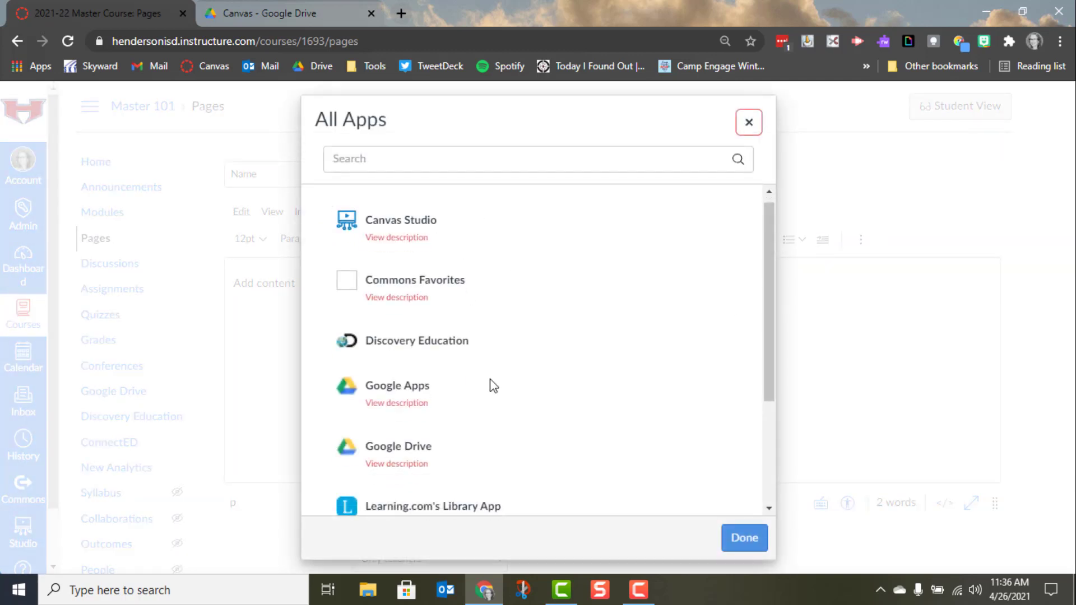
pyautogui.scroll(-2, 492, 386)
pyautogui.scroll(2, 490, 385)
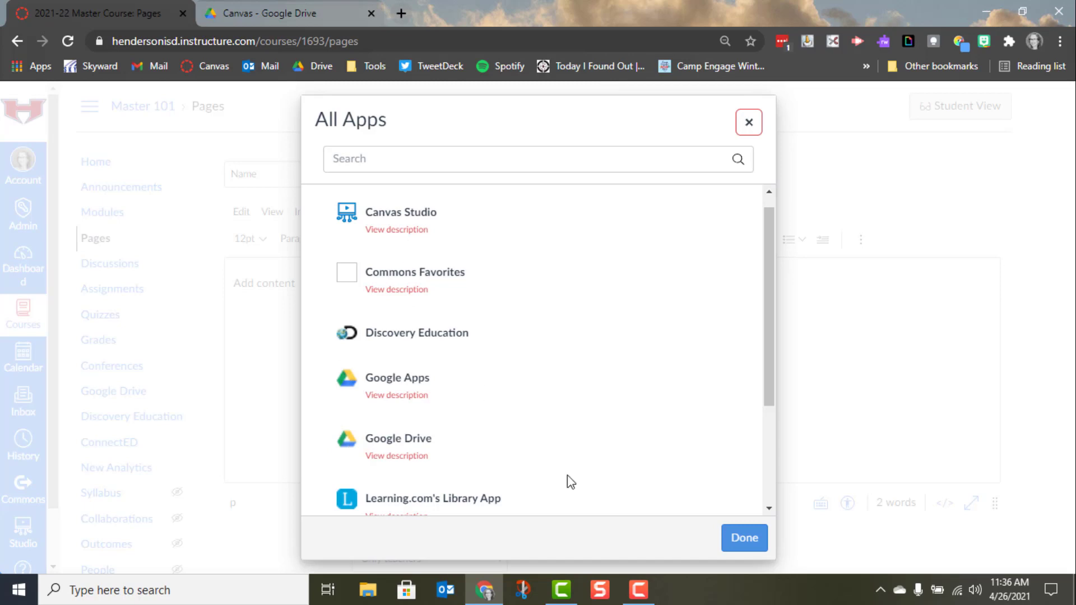
pyautogui.click(744, 538)
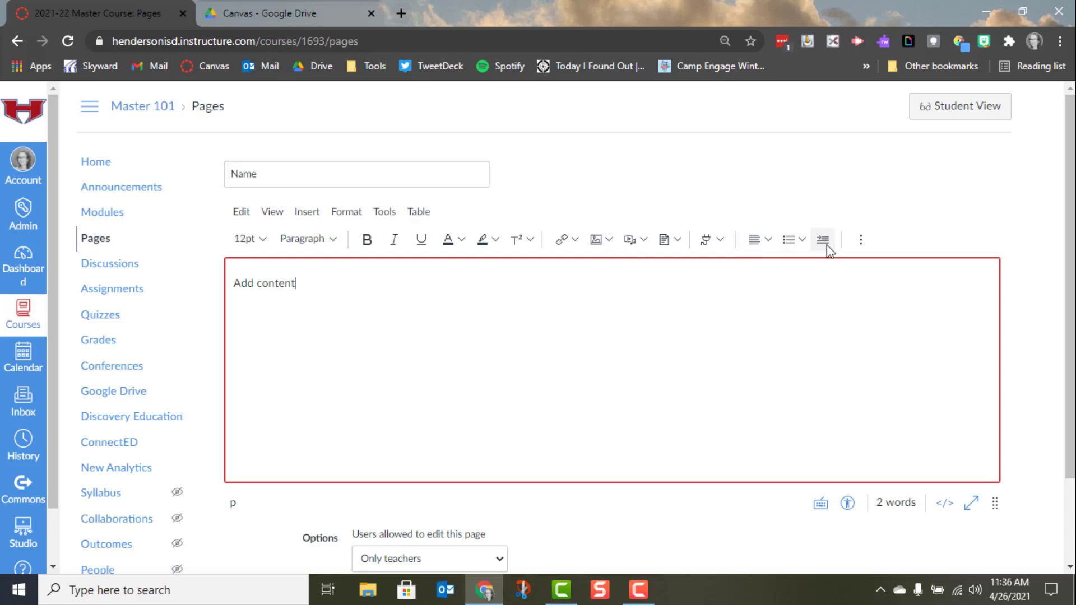
# Step: Review the additional table tools in the page editor, including the column options
pyautogui.click(860, 241)
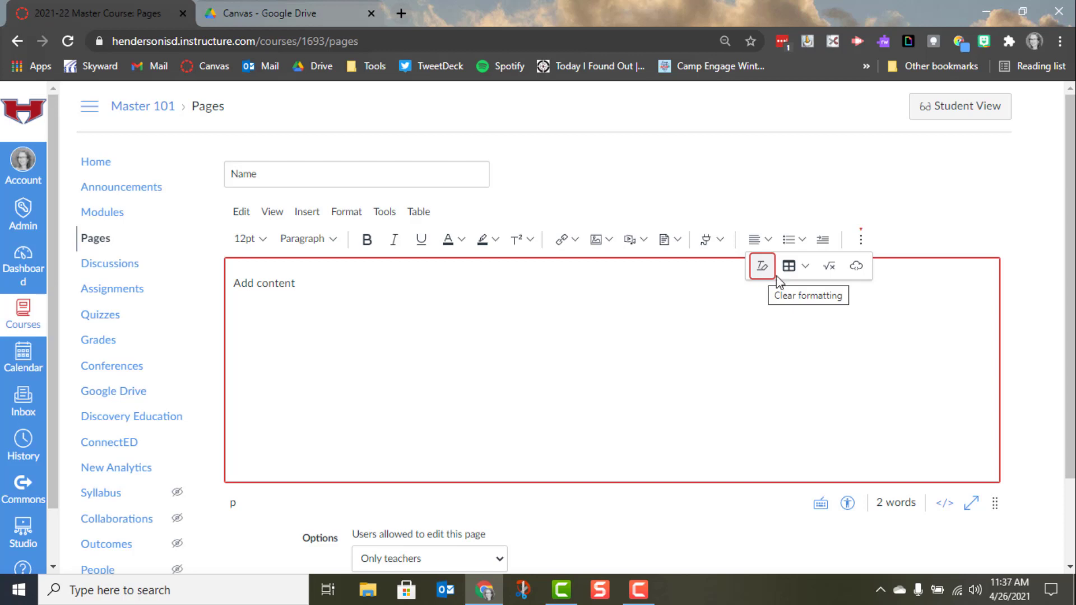
pyautogui.click(806, 268)
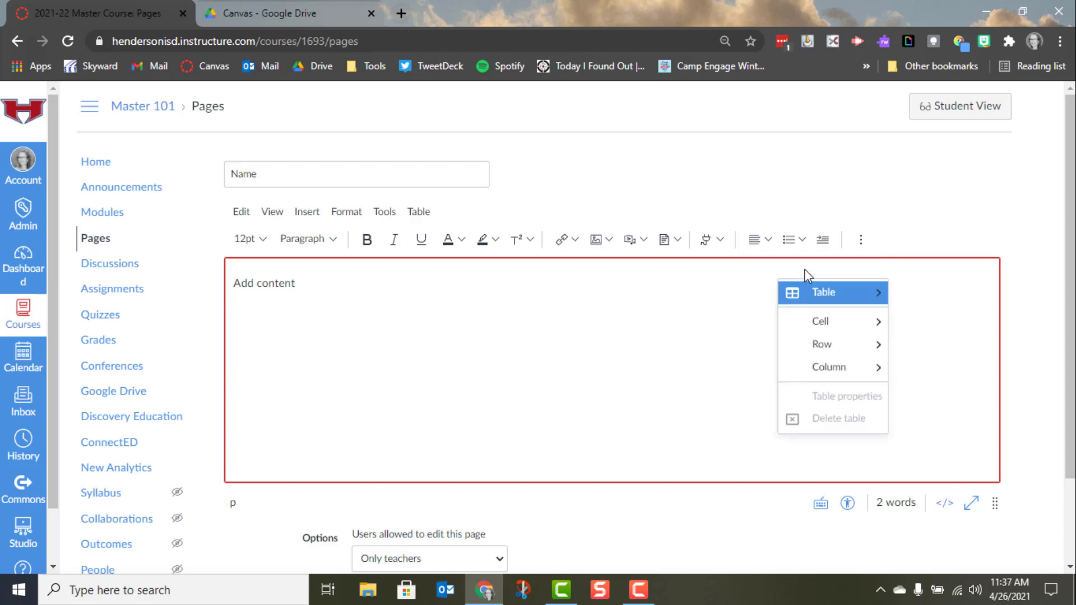
pyautogui.moveTo(805, 374)
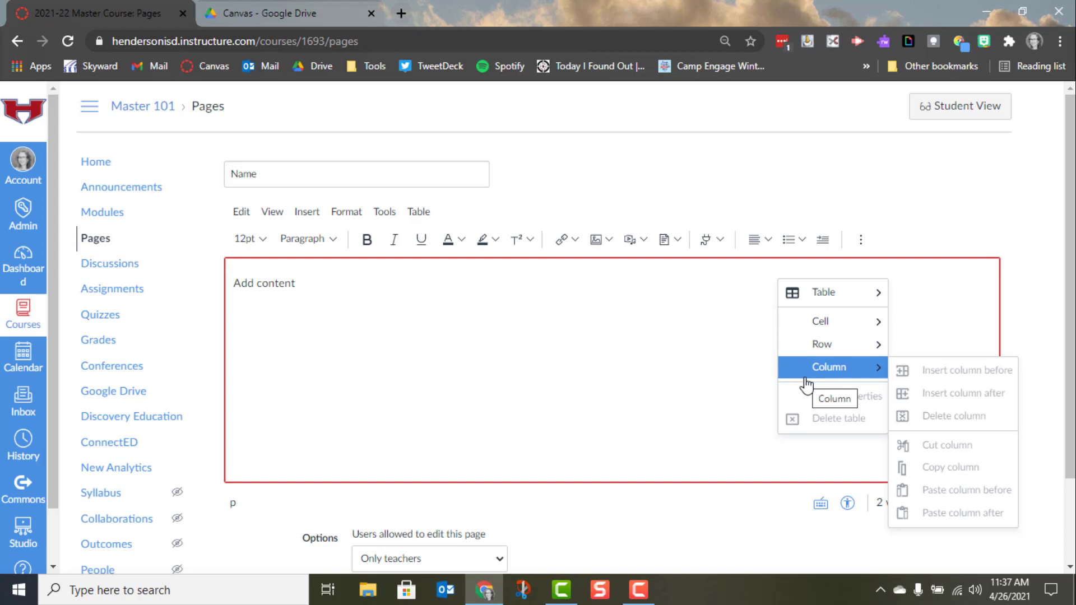
# Step: View the embed code form for the page, then close it without submitting anything
pyautogui.click(862, 240)
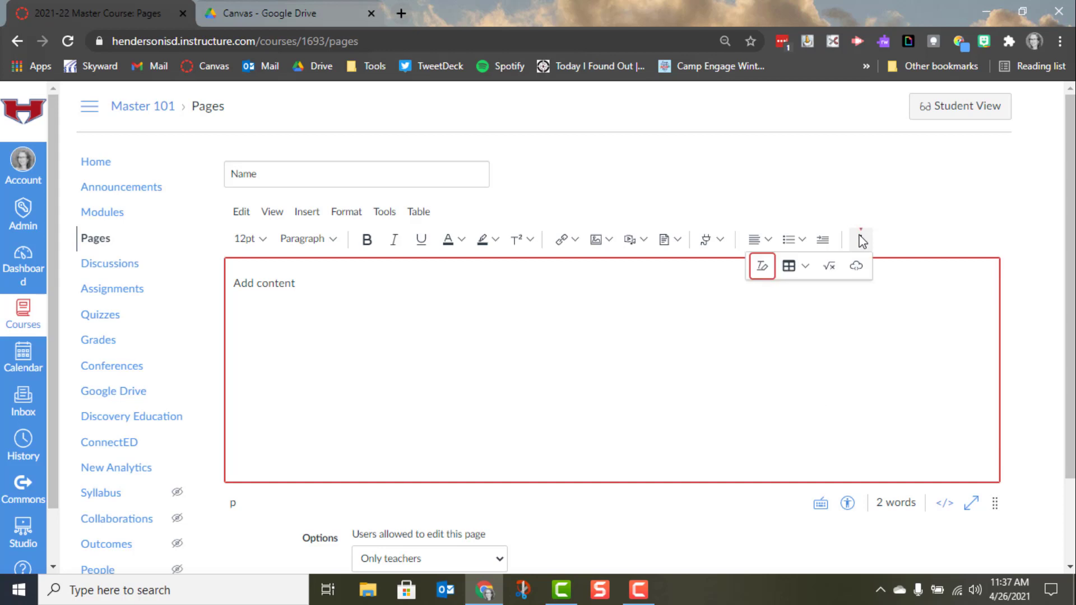
pyautogui.click(856, 266)
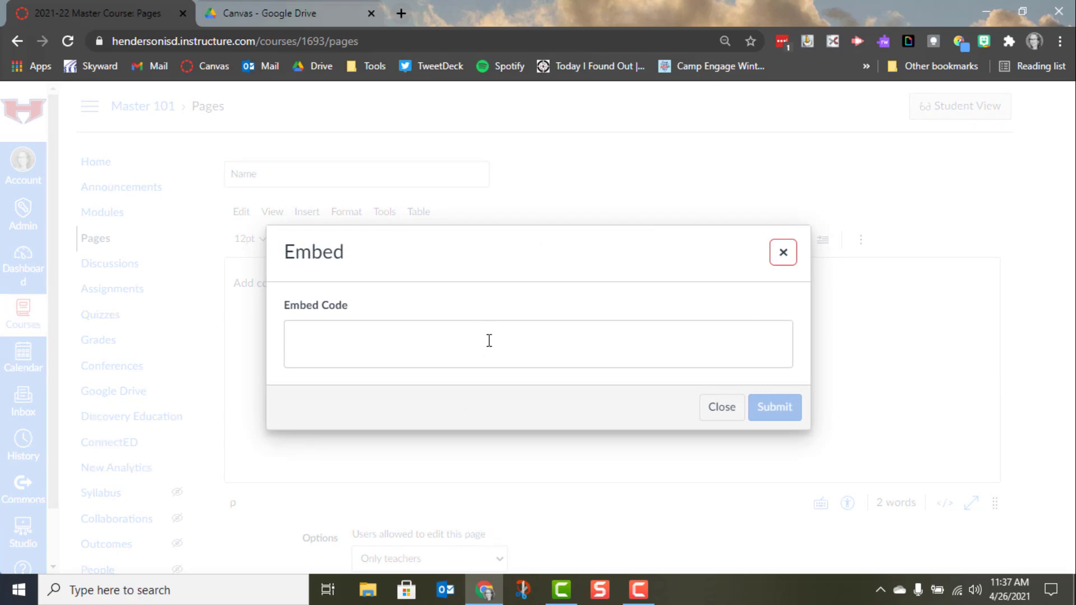
pyautogui.click(721, 408)
# Step: Open YouTube in a new browser tab, open the video "How I'm Using Nearpod to Teach EVERY LESSON" and pause playback
pyautogui.click(406, 11)
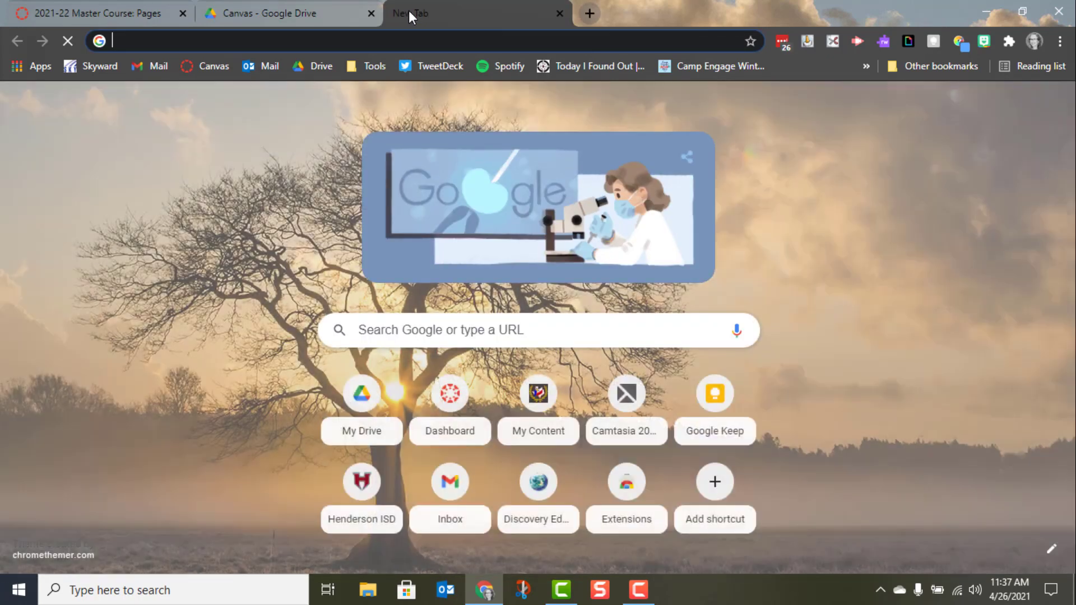
pyautogui.write('you')
pyautogui.press('Return')
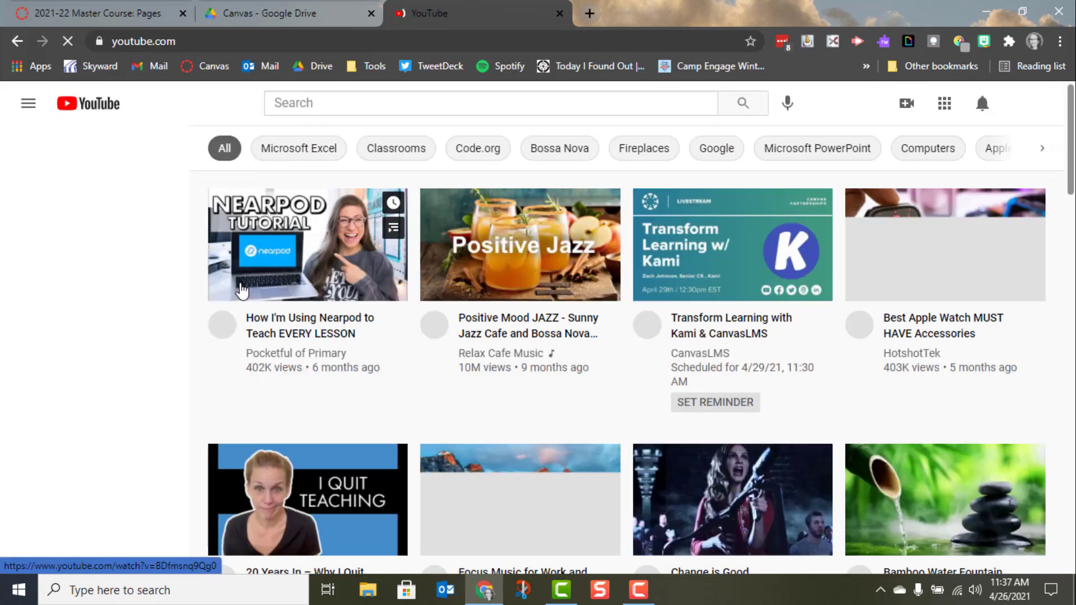
pyautogui.click(312, 326)
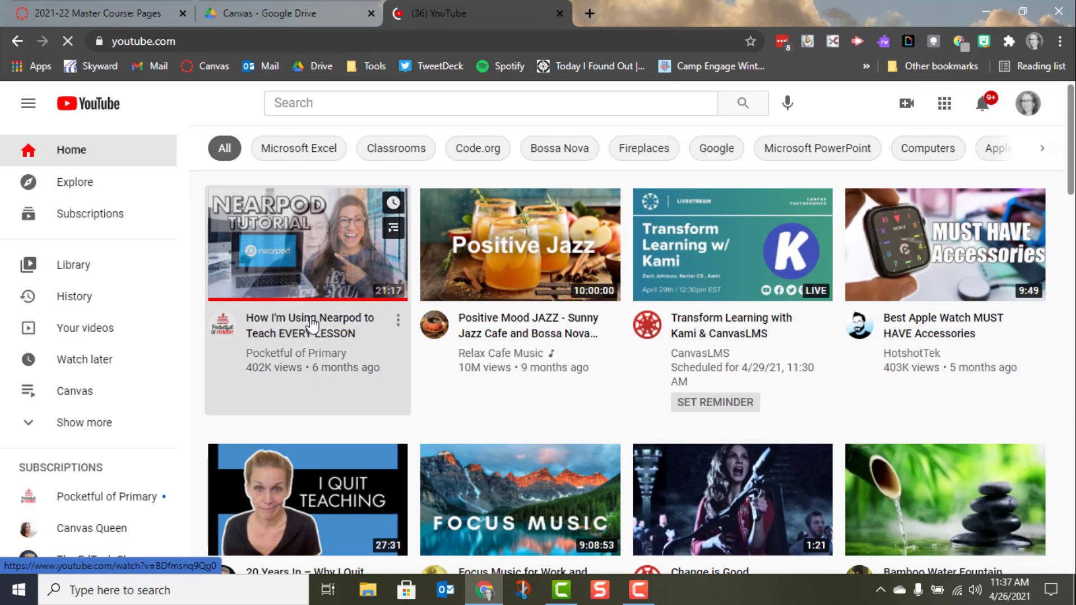
pyautogui.scroll(-1, 435, 447)
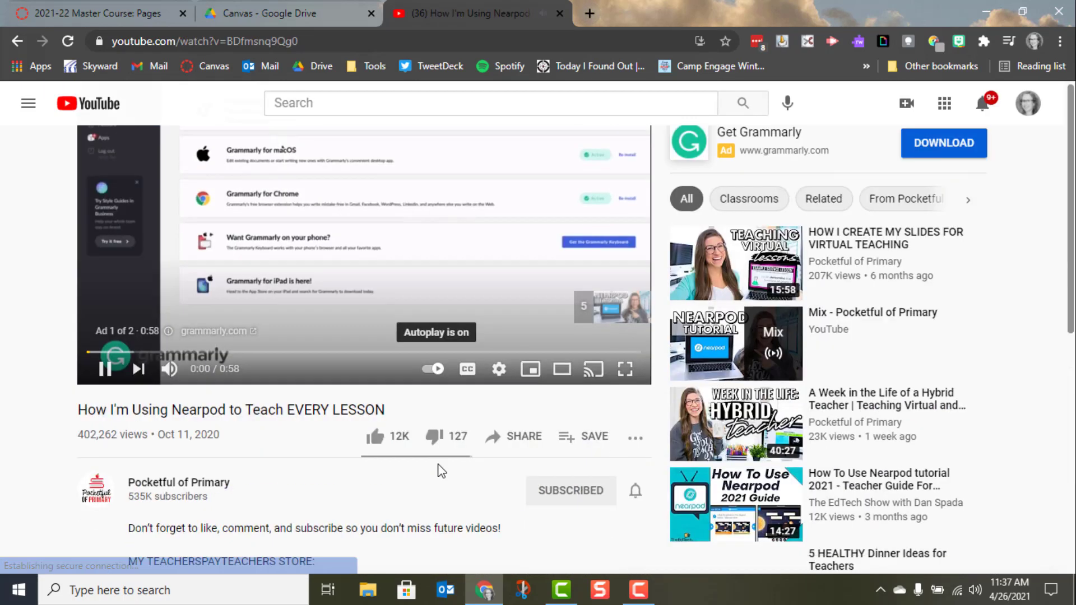
pyautogui.click(299, 275)
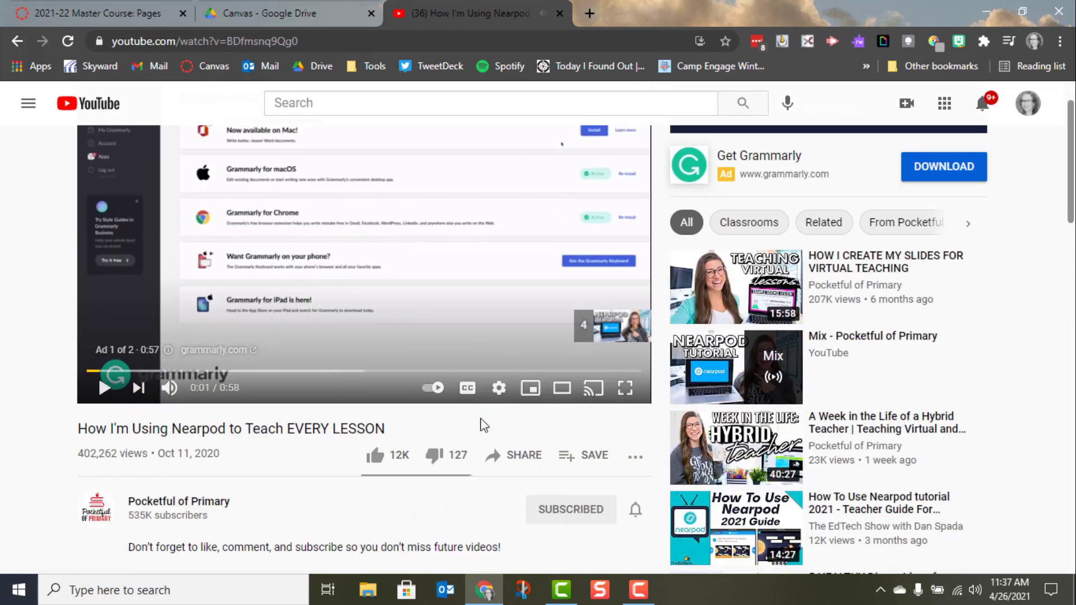
# Step: Copy the embed code of the YouTube video "How I'm Using Nearpod to Teach EVERY LESSON" from its share options
pyautogui.click(512, 454)
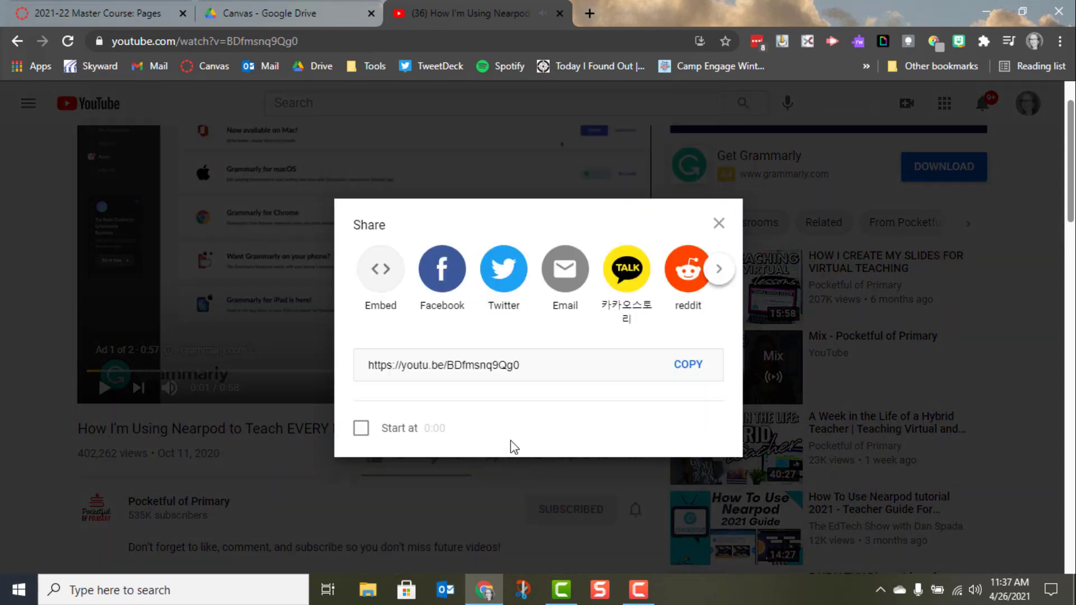
pyautogui.click(383, 266)
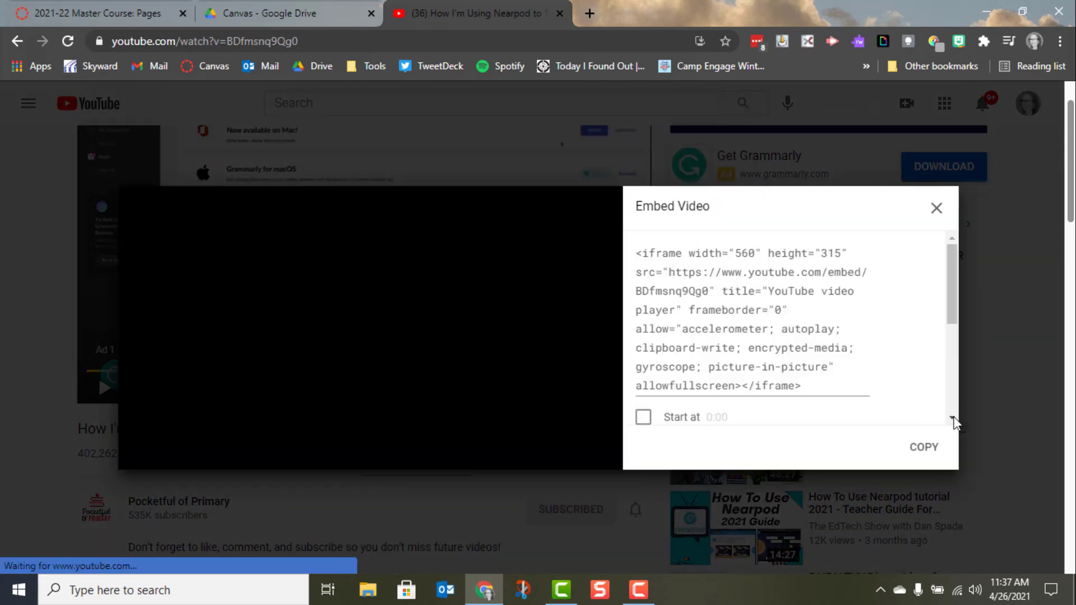
pyautogui.click(927, 449)
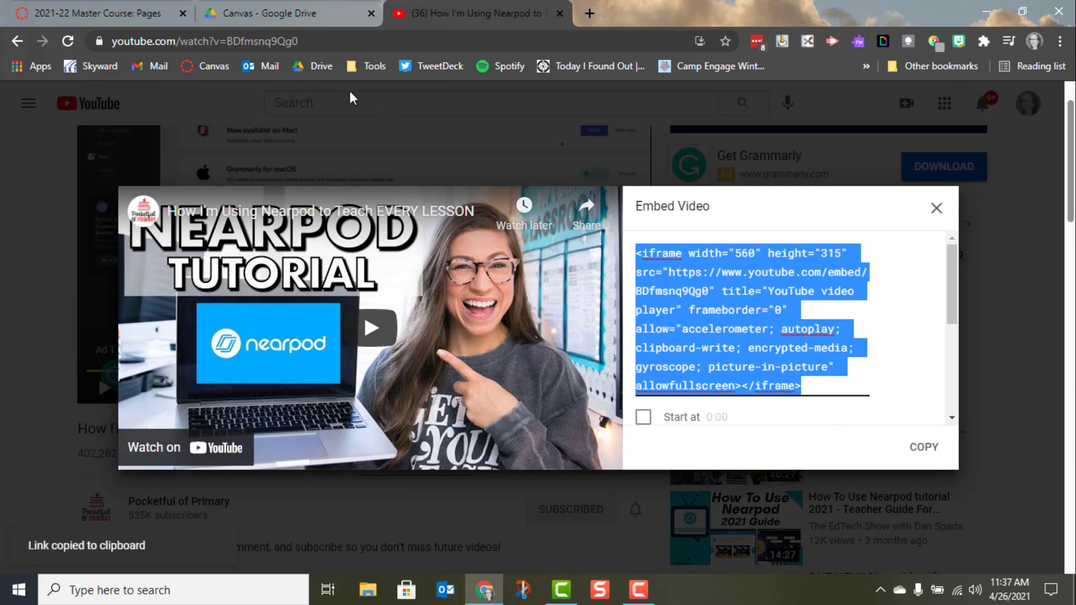
# Step: Return to the Canvas page being edited and embed the Nearpod video after "Add content" using the copied embed code
pyautogui.click(80, 10)
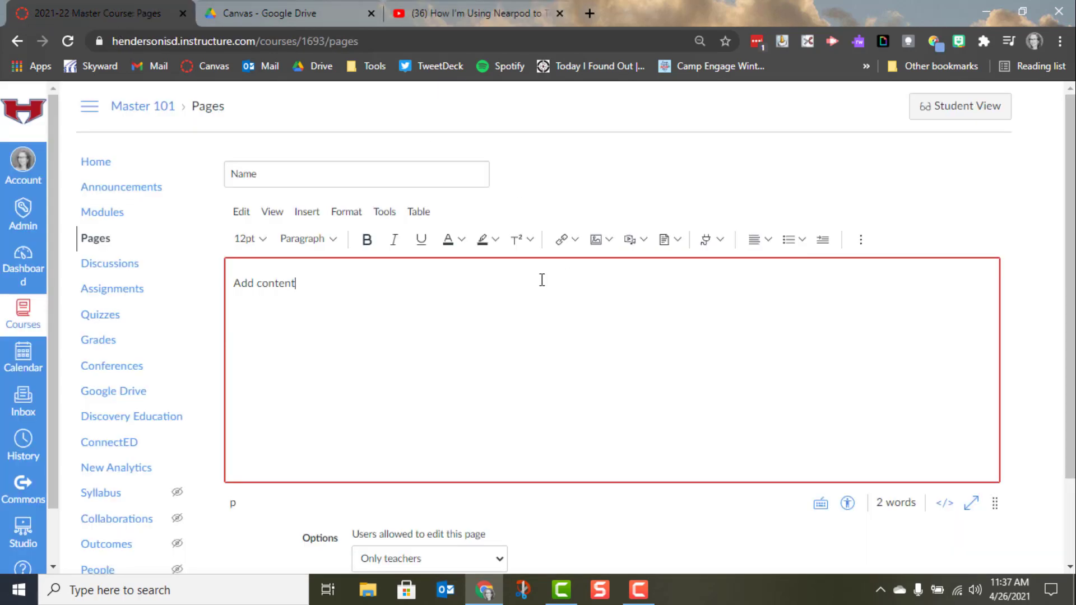
pyautogui.click(863, 241)
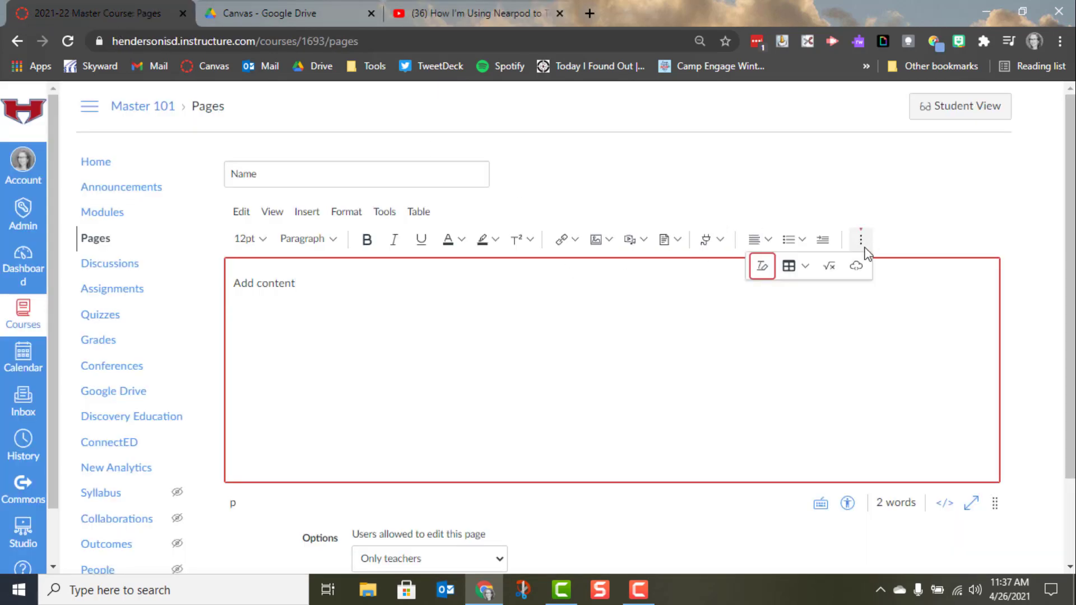
pyautogui.click(859, 266)
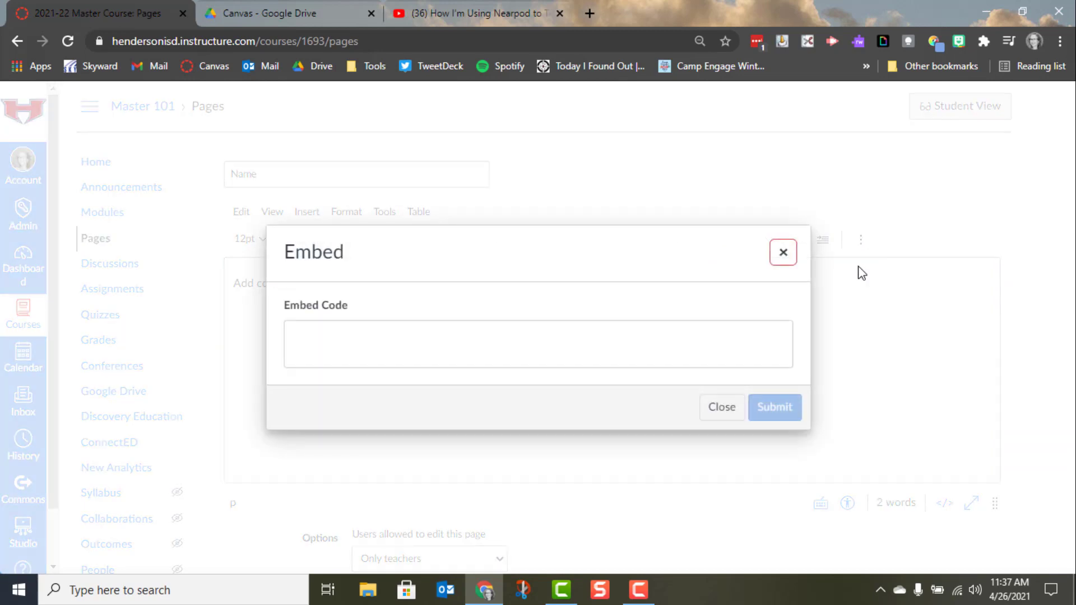
pyautogui.click(624, 336)
pyautogui.hotkey('ctrl', 'v')
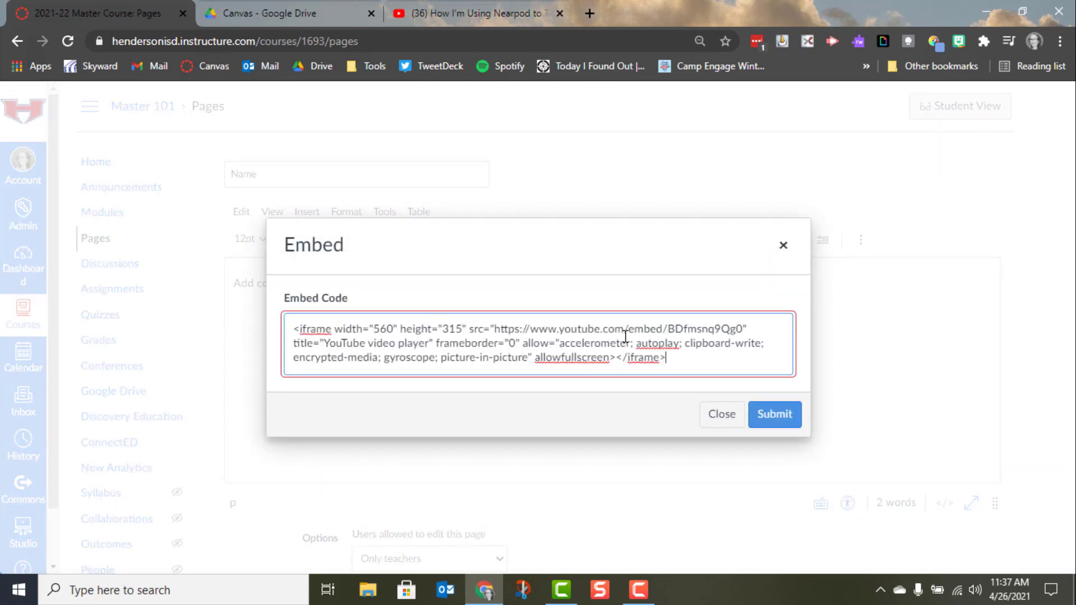
pyautogui.click(773, 413)
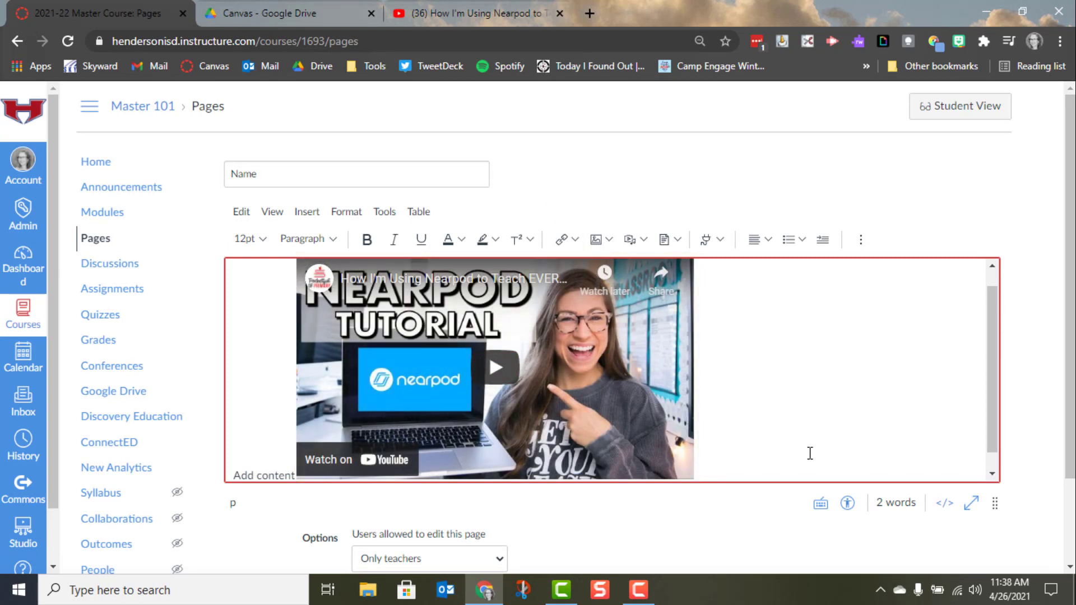
# Step: Insert an external link below the video with the text "Nearpod" and the copied embed code as its link
pyautogui.scroll(-1, 775, 436)
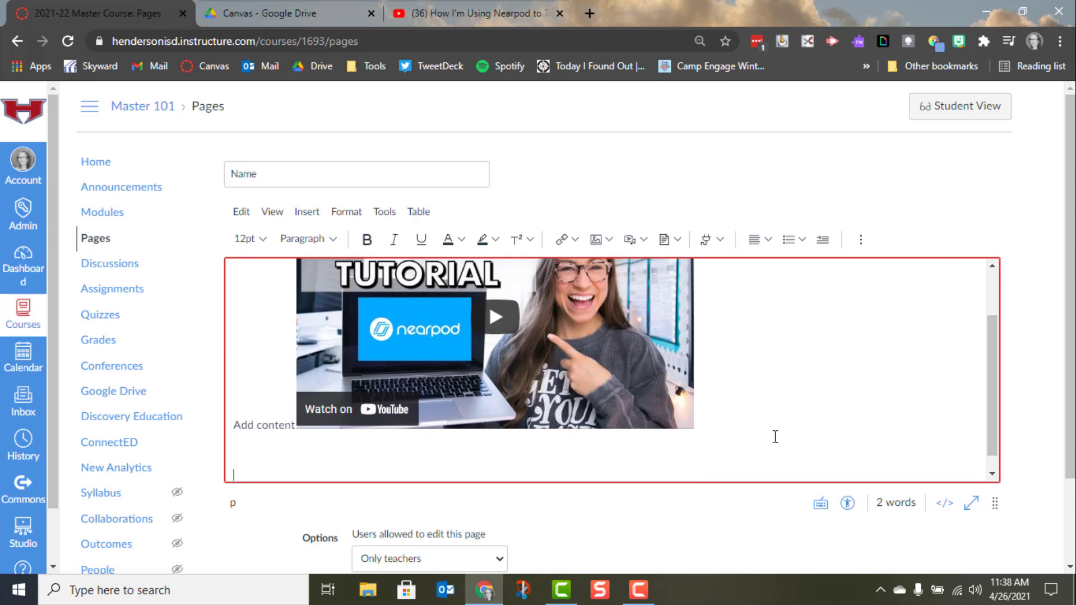
pyautogui.click(572, 239)
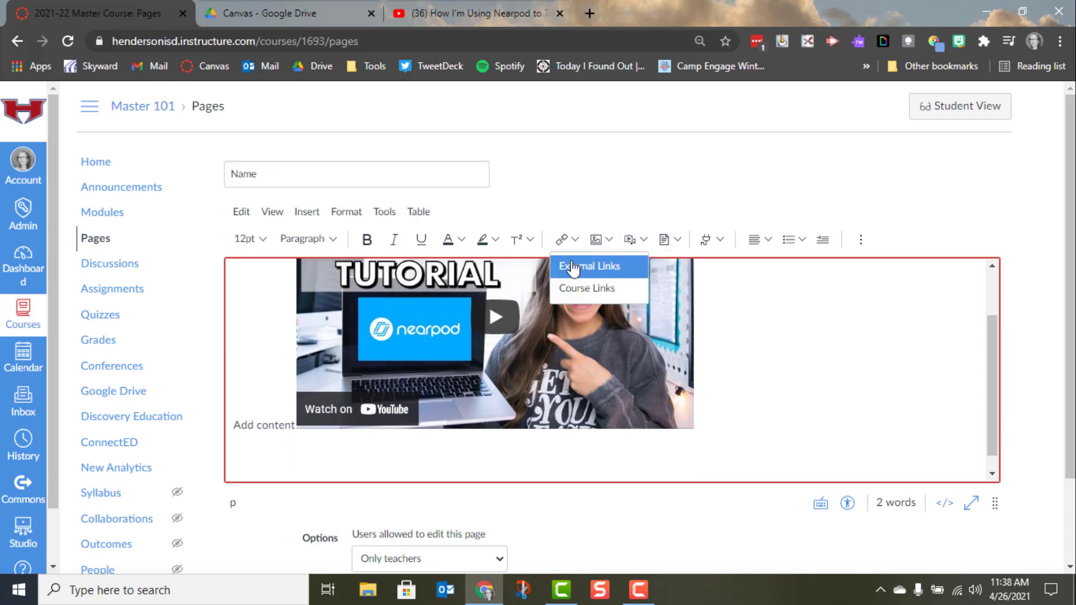
pyautogui.click(573, 269)
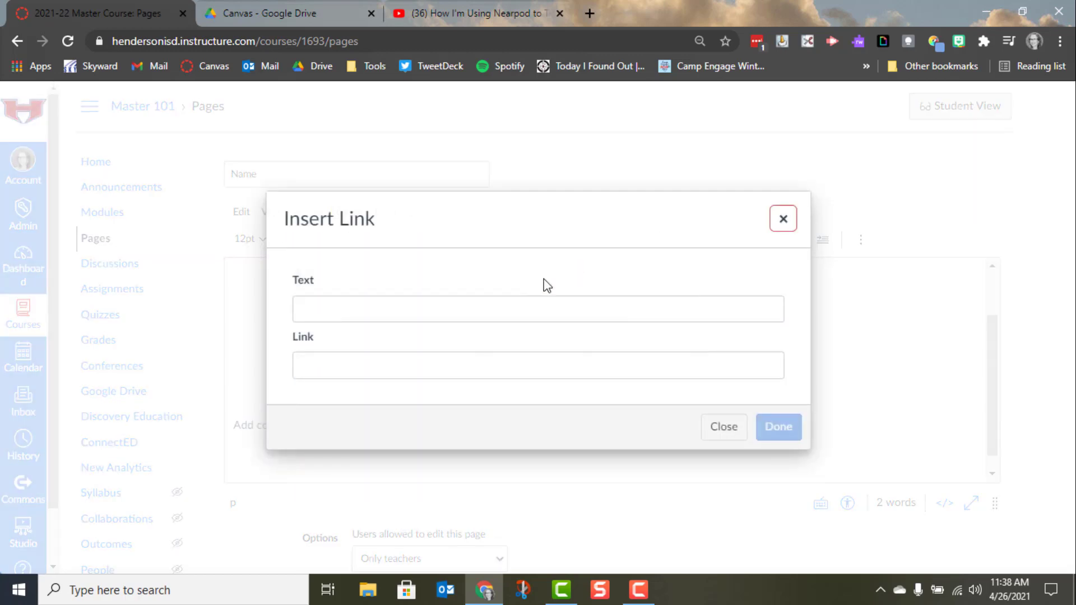
pyautogui.click(488, 313)
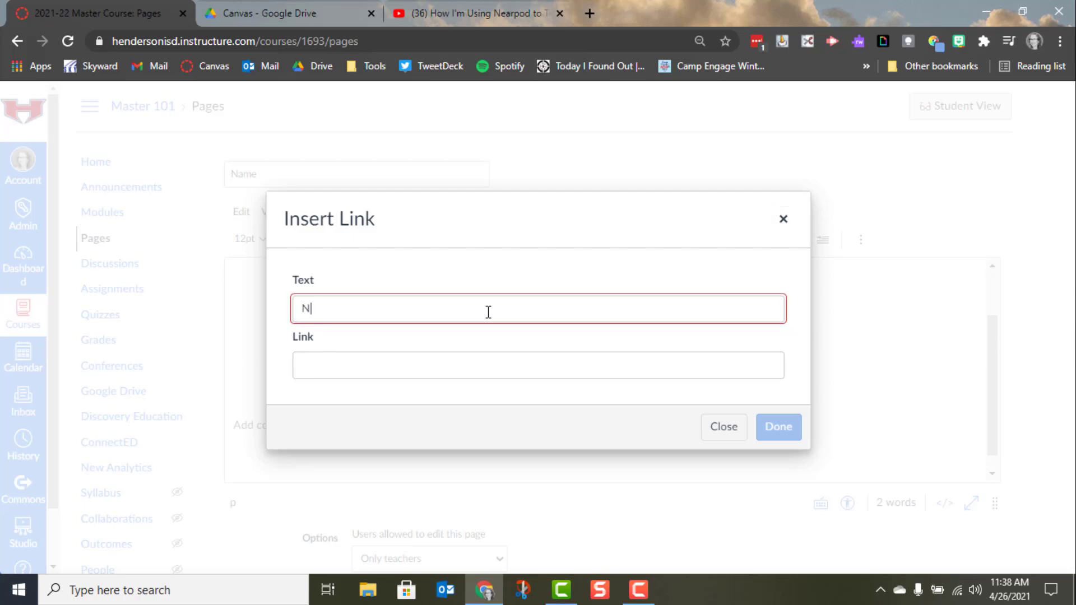
pyautogui.click(465, 371)
pyautogui.hotkey('ctrl', 'v')
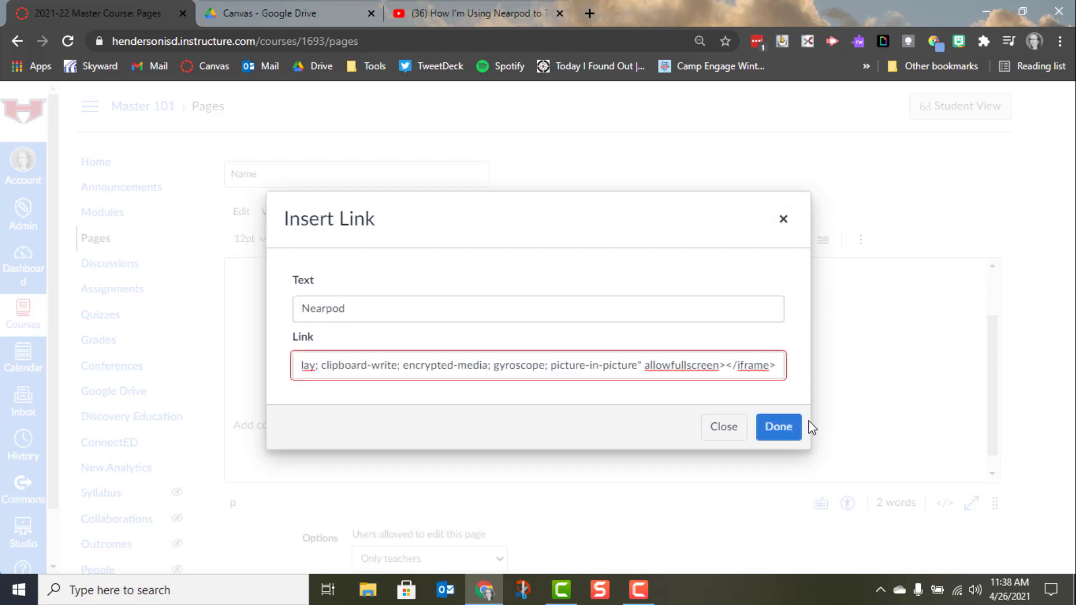
pyautogui.click(785, 427)
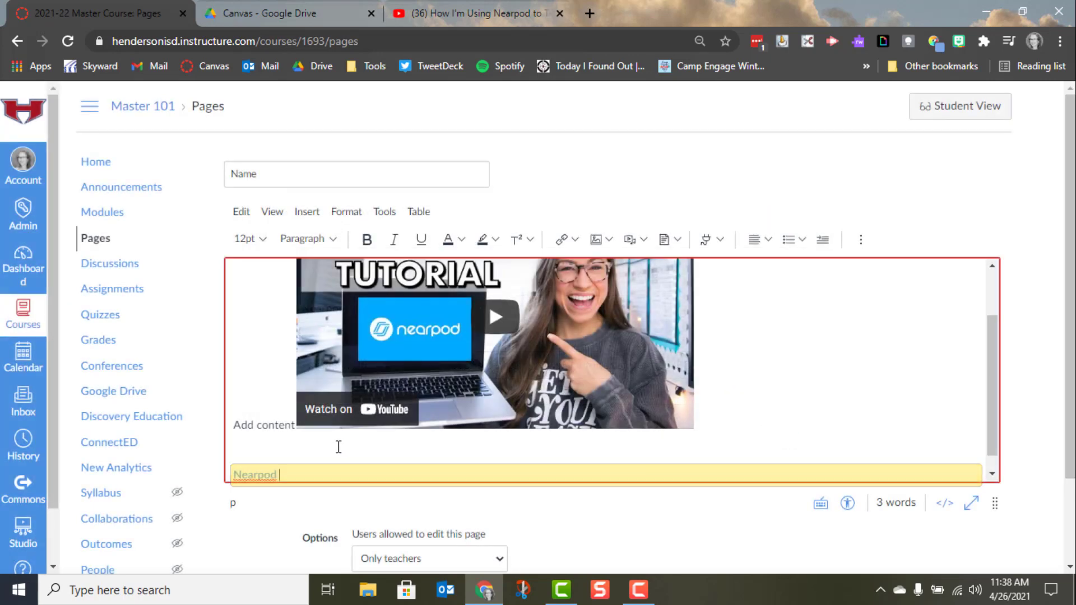
pyautogui.click(338, 446)
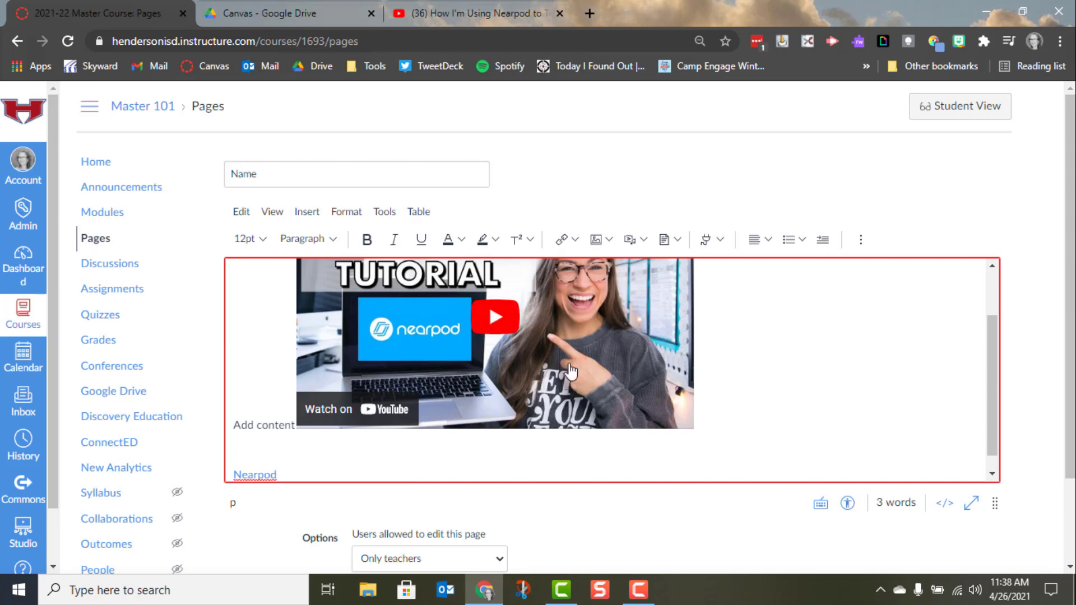
# Step: Save the "Name" page without publishing it
pyautogui.scroll(-1, 681, 444)
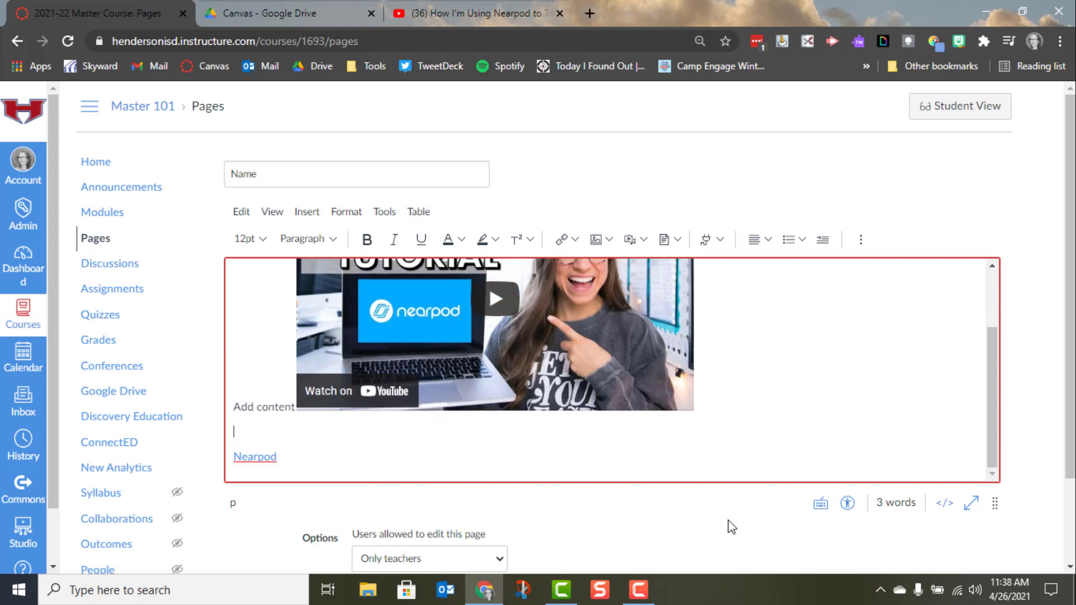
pyautogui.scroll(-2, 728, 521)
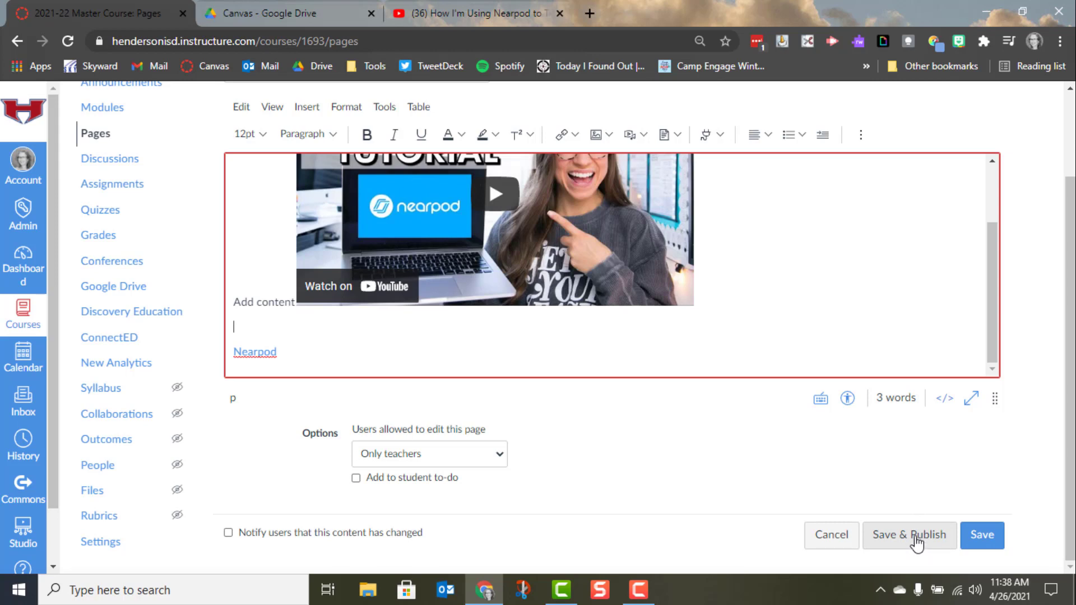
pyautogui.click(987, 536)
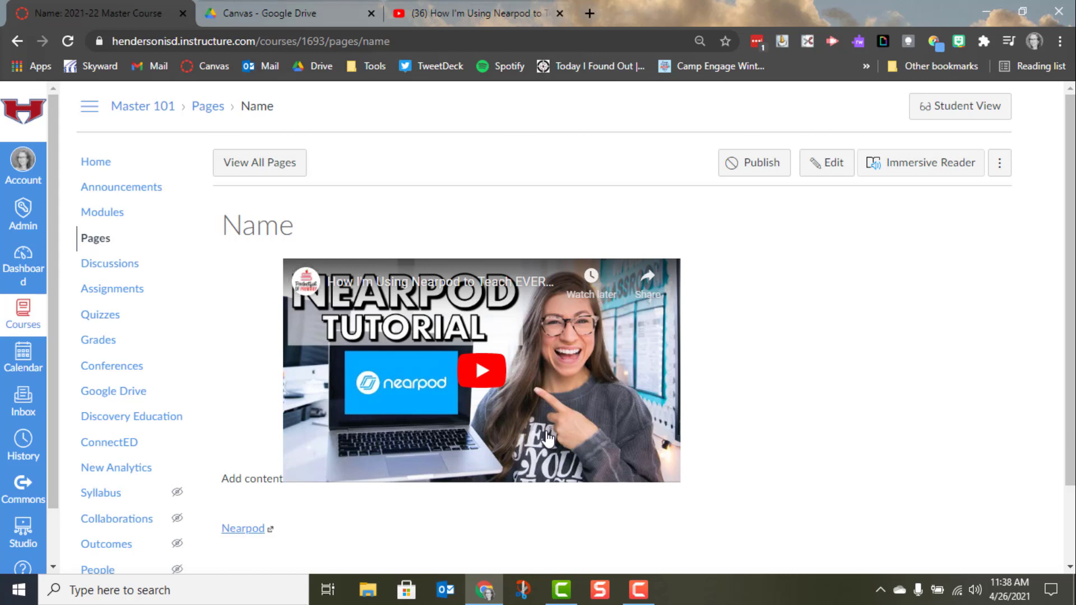
# Step: Find the "Name" page in the list of all course pages, select it and review its available page actions
pyautogui.click(249, 168)
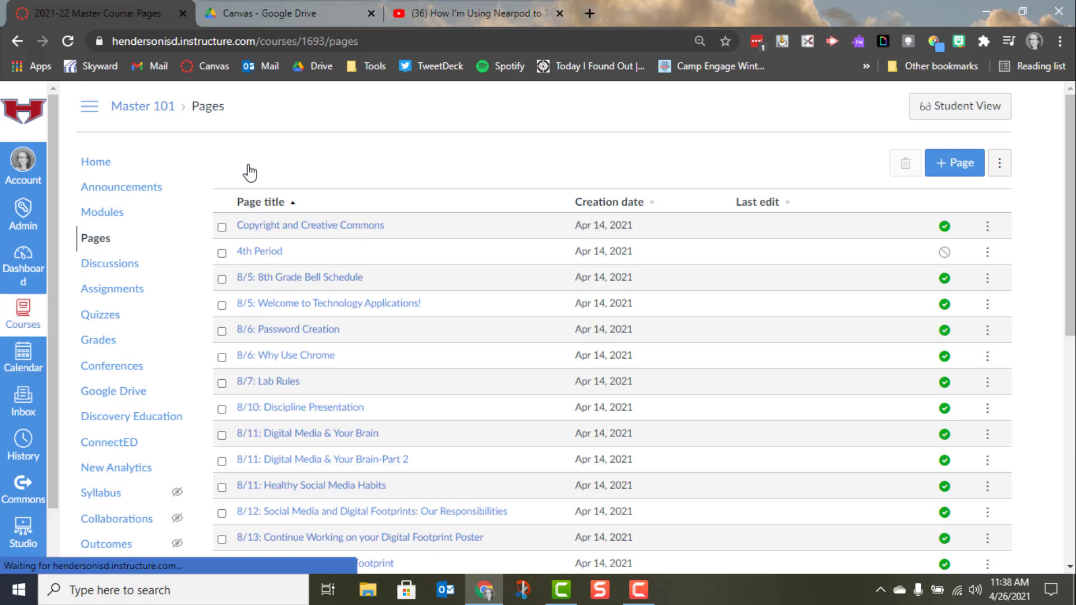
pyautogui.scroll(-10, 369, 415)
pyautogui.scroll(-15, 371, 418)
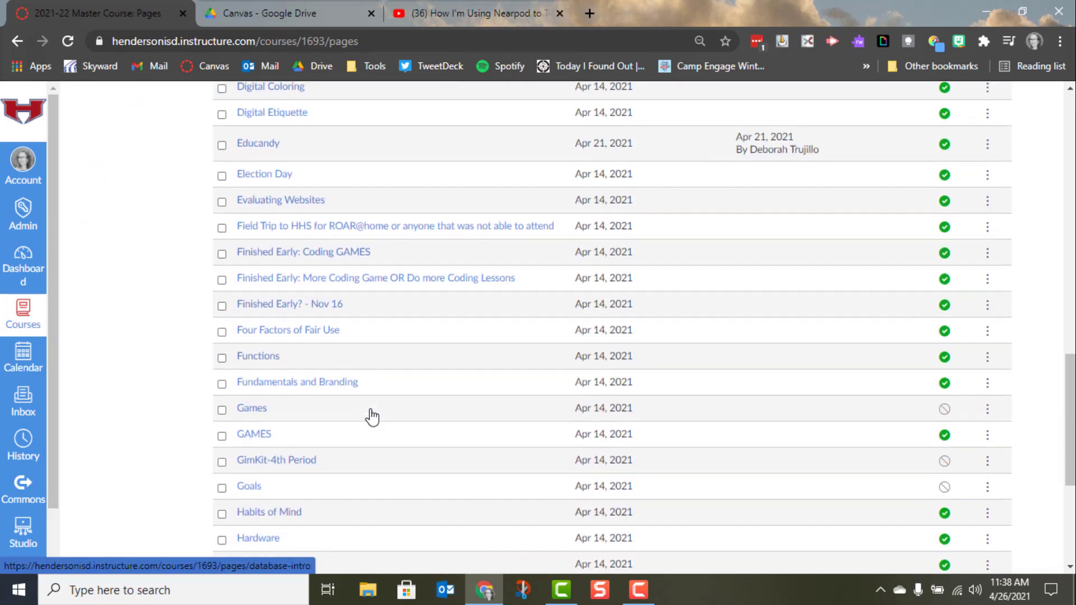
pyautogui.scroll(-6, 371, 417)
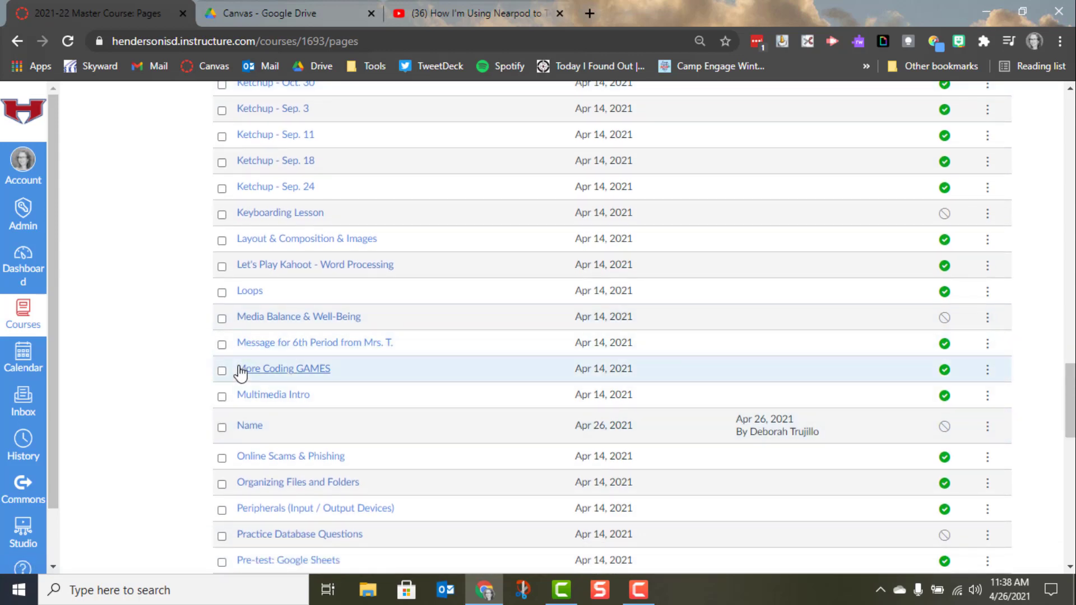
pyautogui.click(222, 427)
pyautogui.click(987, 427)
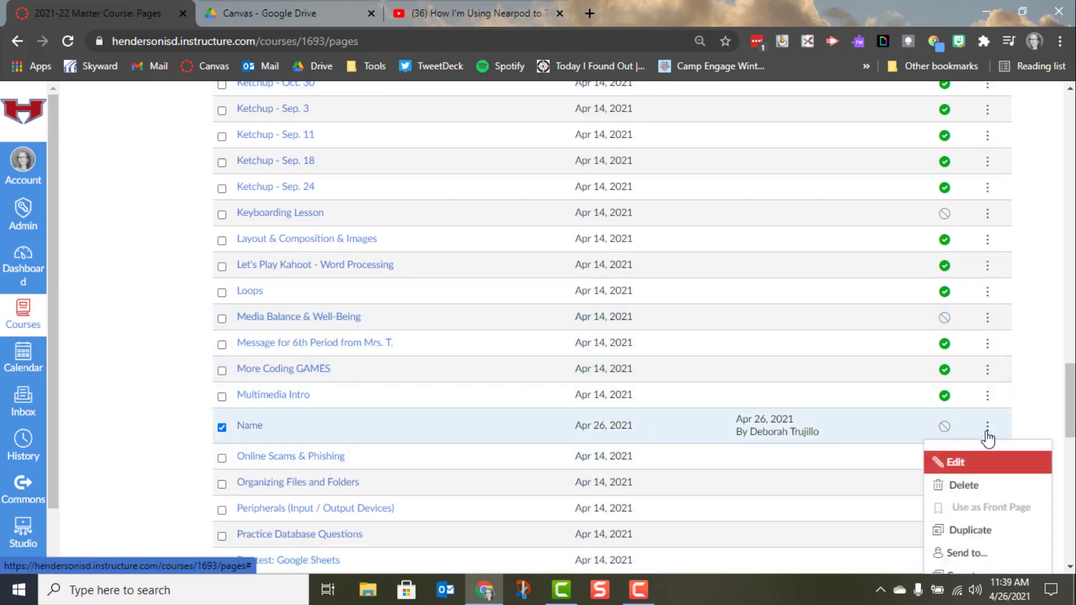
pyautogui.scroll(-2, 987, 437)
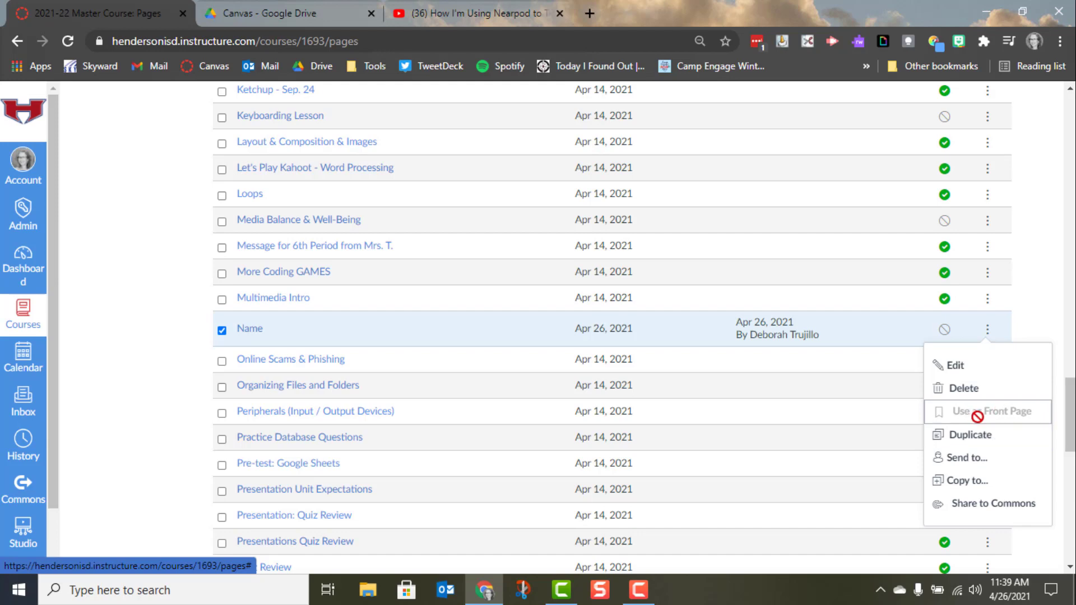
# Step: Locate the course's front page, "Welcome to Technology Applications!", in the page list and review its options, including Remove as Front Page
pyautogui.scroll(9, 677, 290)
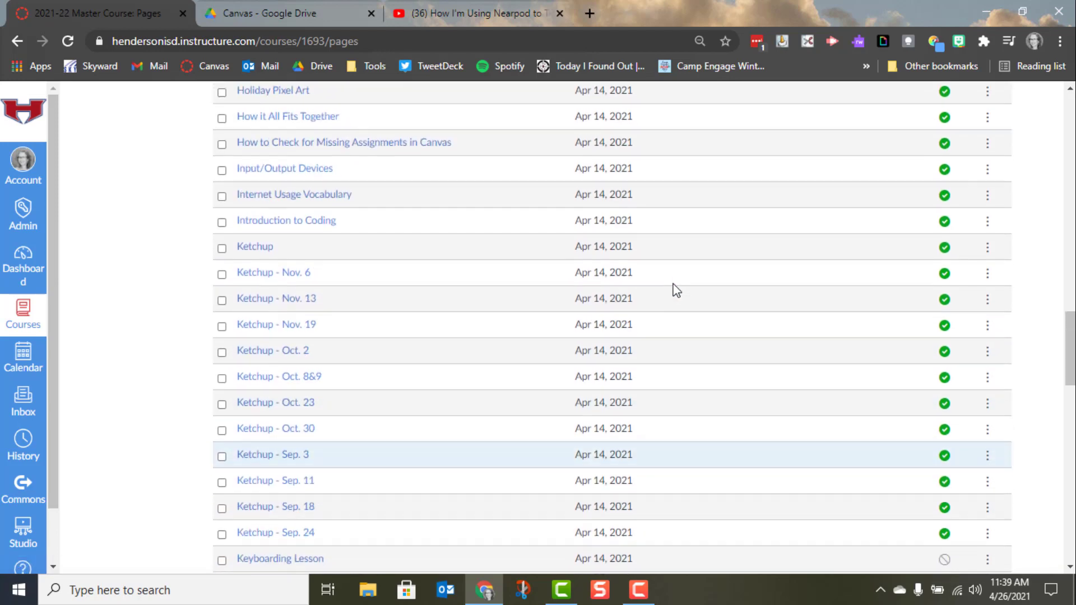
pyautogui.scroll(-4, 676, 290)
pyautogui.scroll(-20, 677, 290)
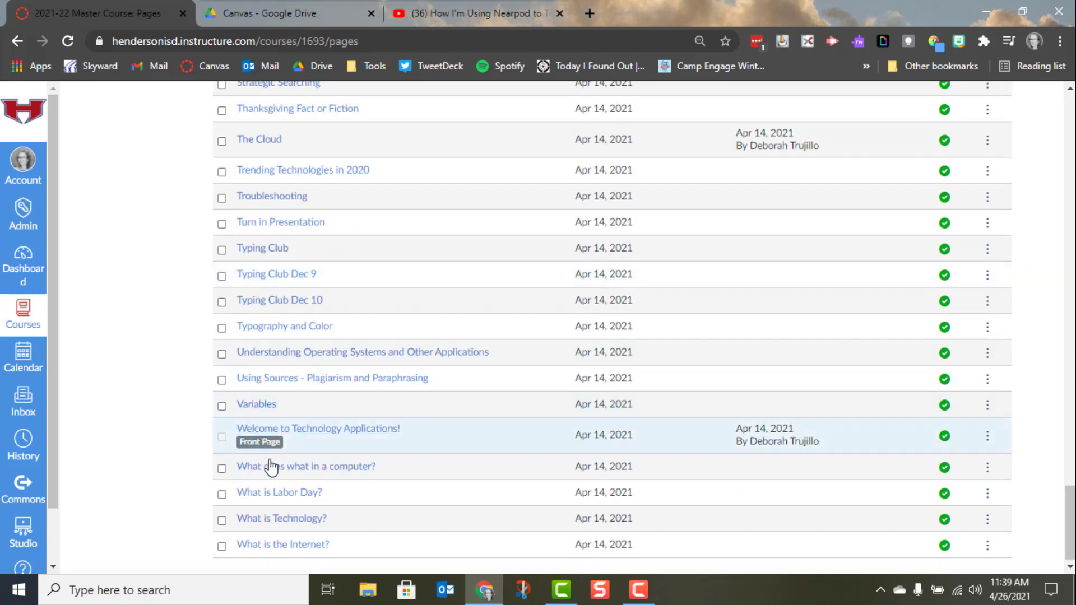
pyautogui.click(988, 437)
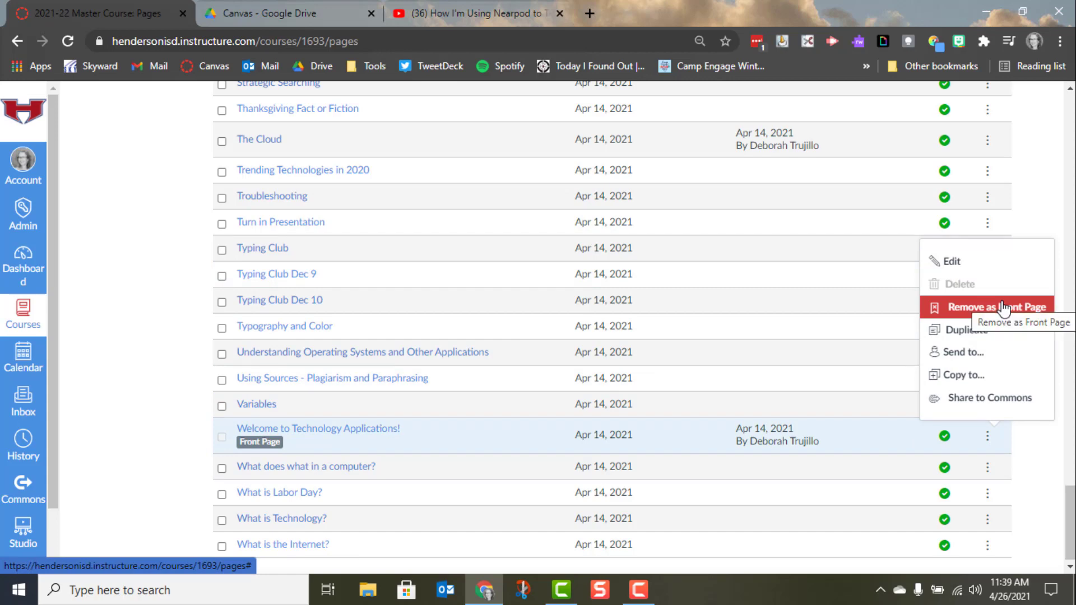
pyautogui.scroll(5, 769, 156)
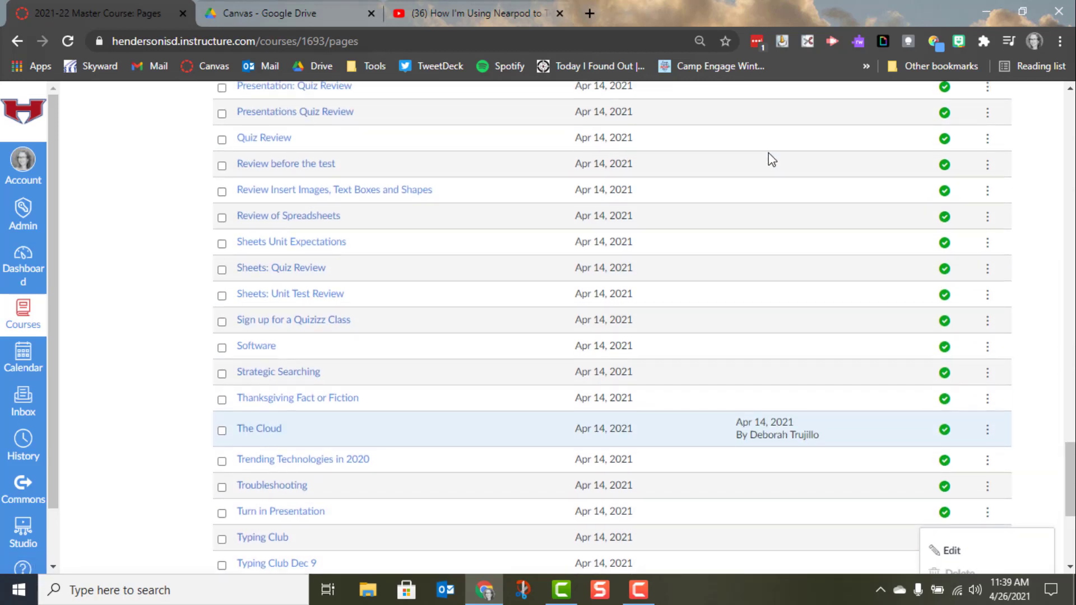
pyautogui.scroll(20, 769, 154)
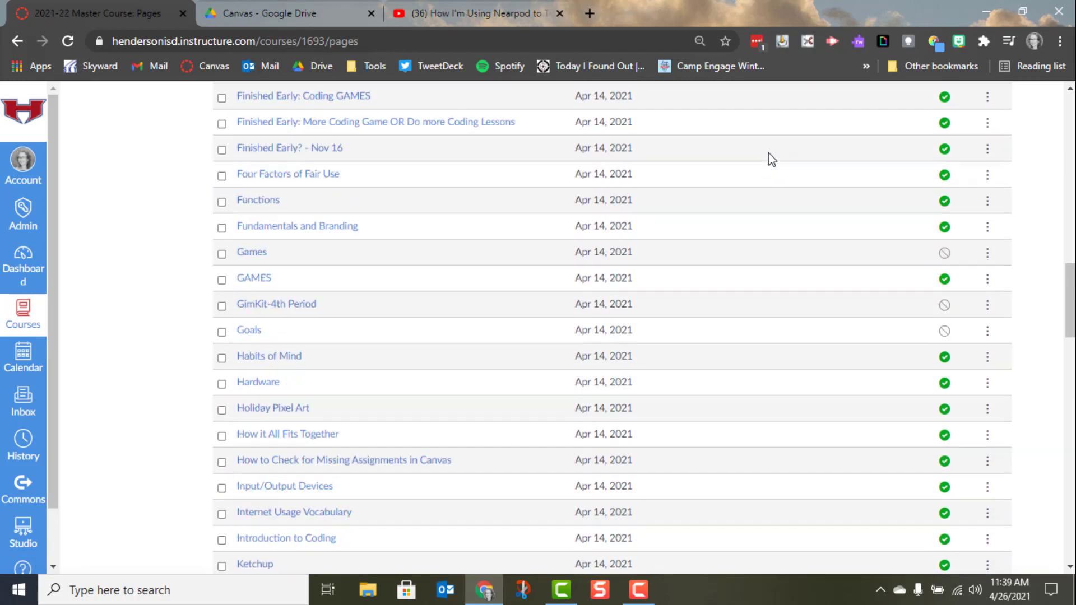
pyautogui.scroll(4, 768, 154)
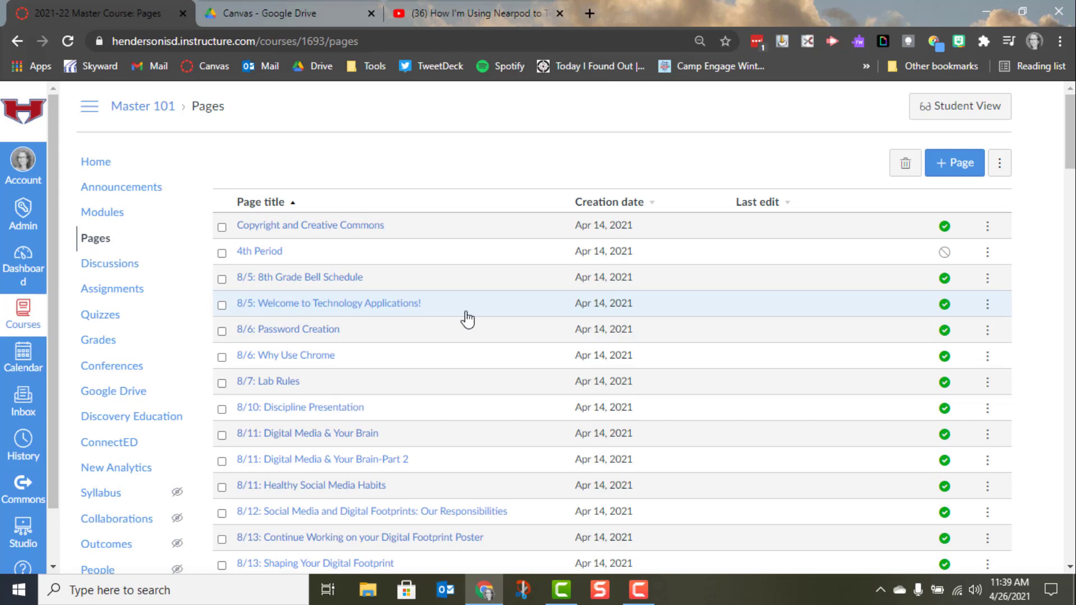
# Step: Open the course modules, collapse Daily Keyboarding and expand the "Type name of module here" module
pyautogui.click(104, 218)
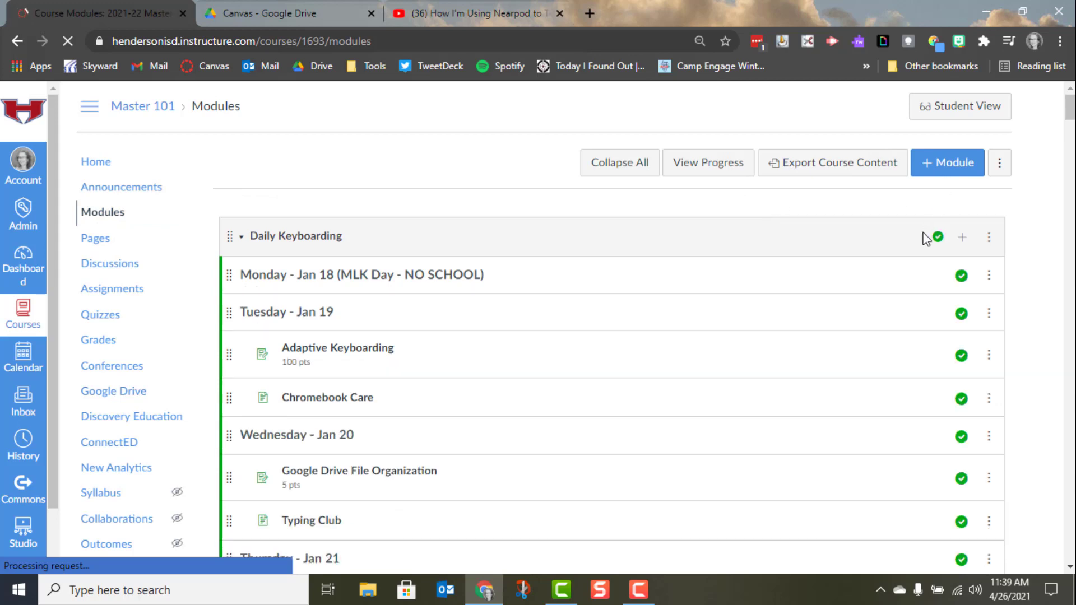
pyautogui.click(241, 239)
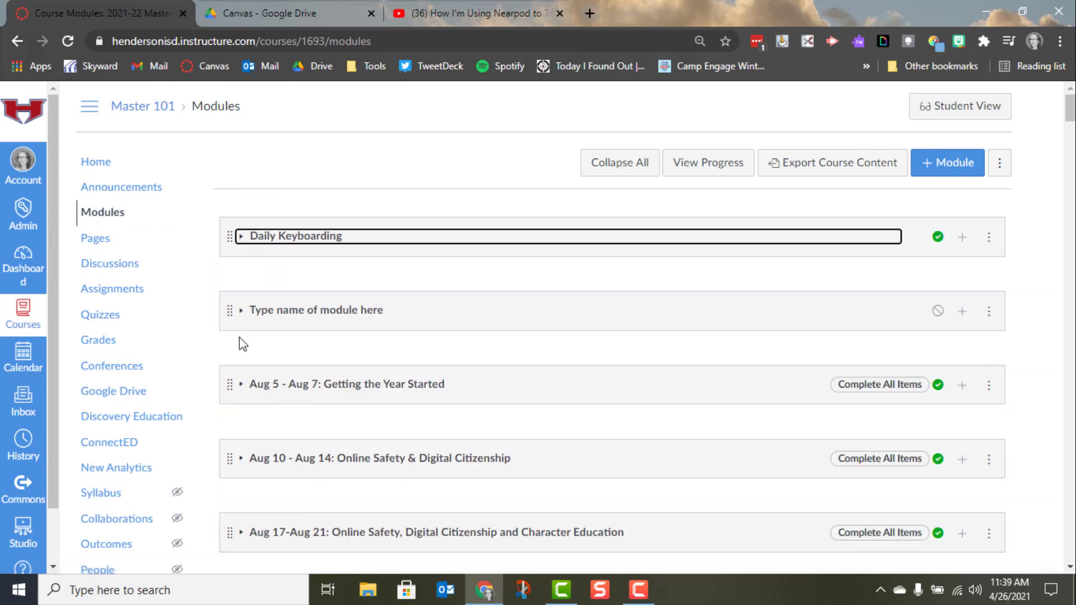
pyautogui.click(241, 313)
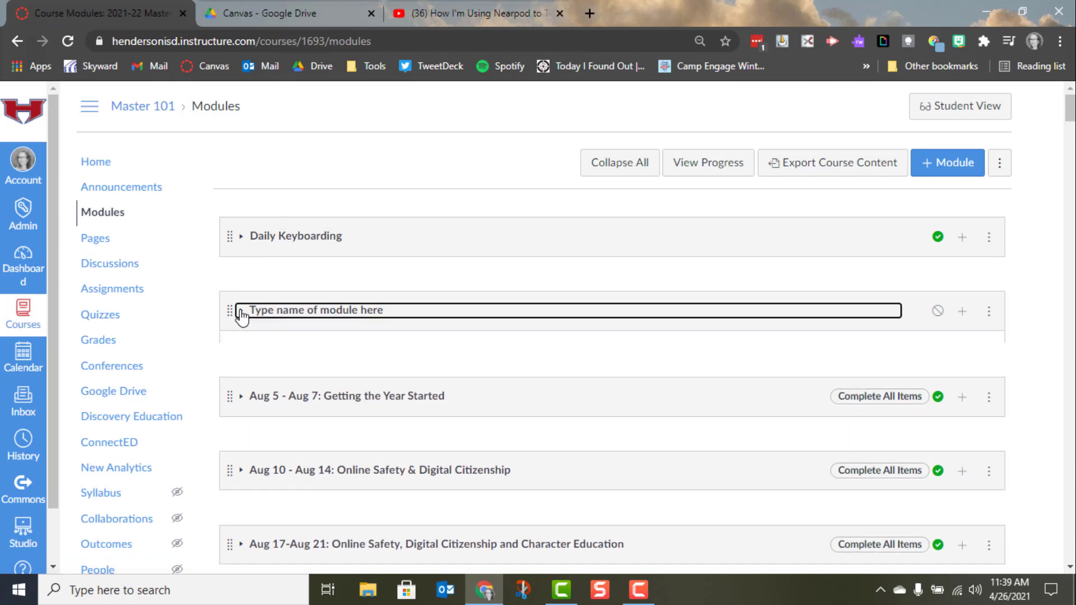
# Step: Add the existing page "Name" to the "Type name of module here" module with Indent 1 Level
pyautogui.click(963, 313)
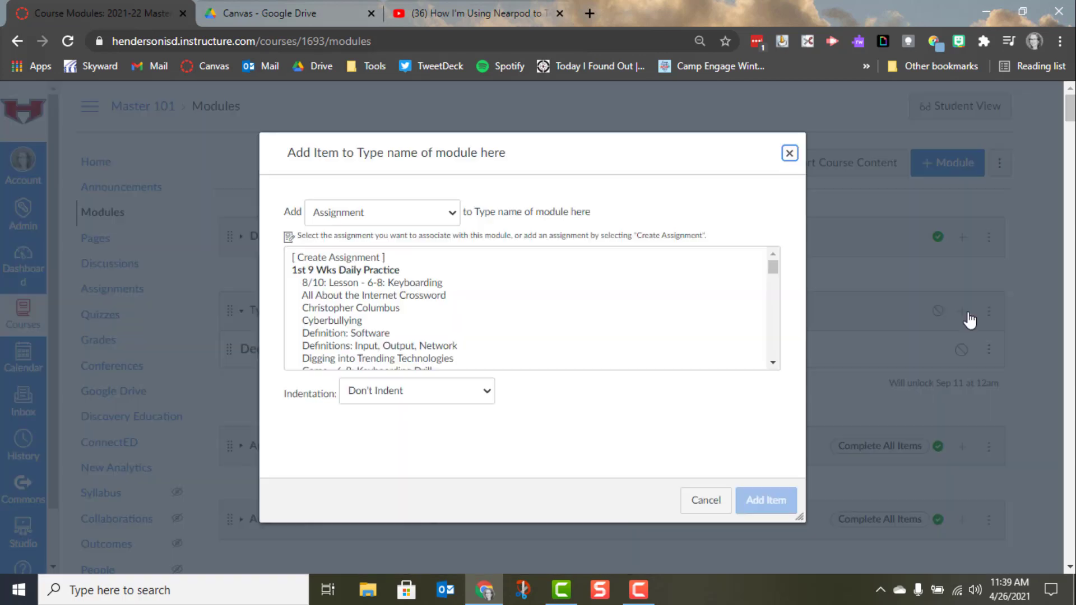
pyautogui.click(450, 217)
pyautogui.click(401, 274)
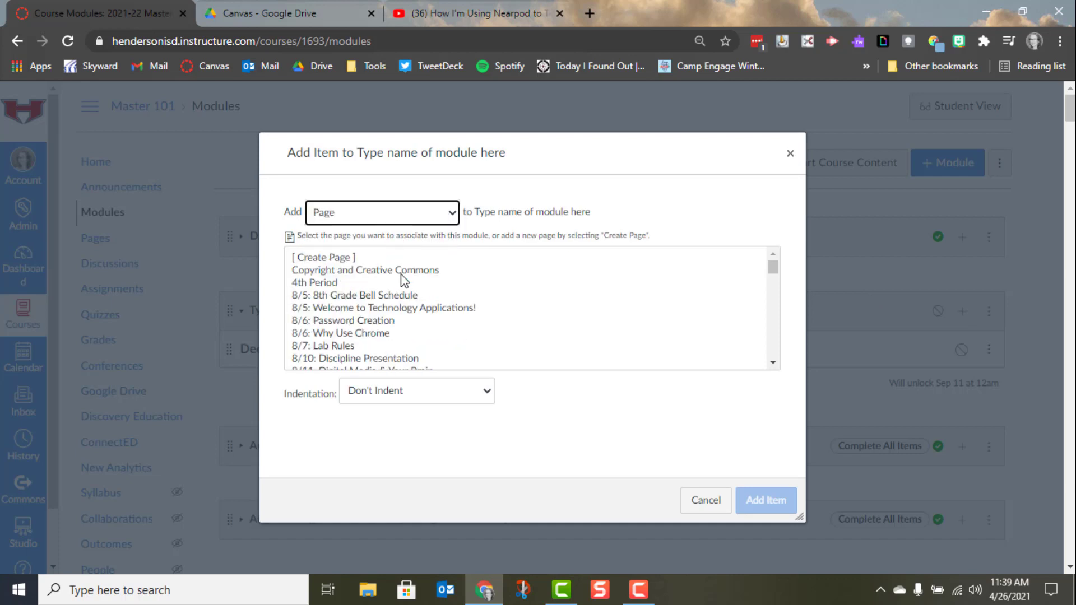
pyautogui.scroll(-18, 400, 341)
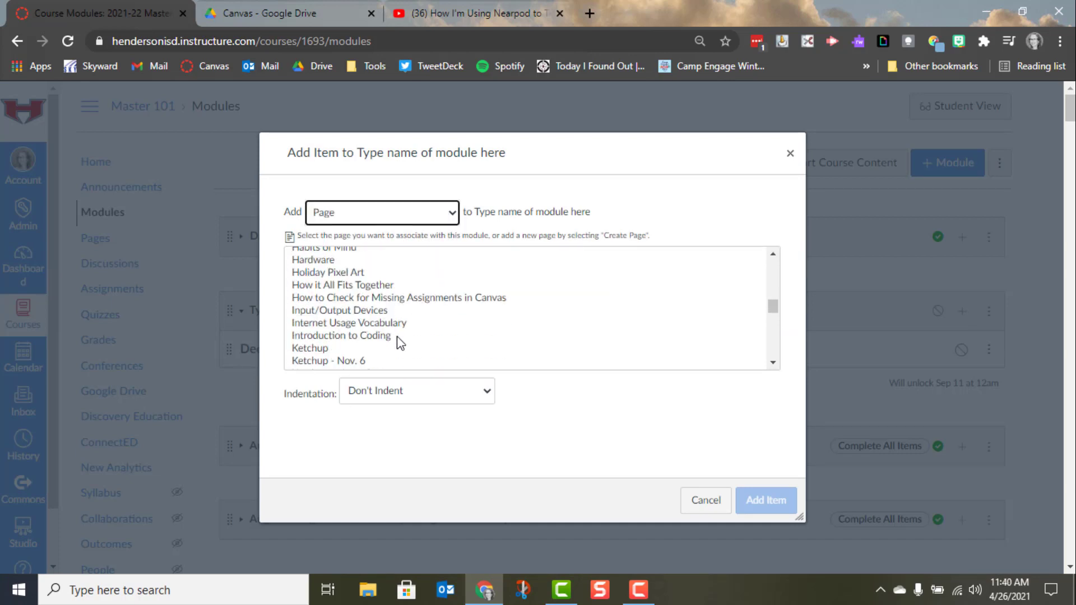
pyautogui.scroll(-10, 400, 343)
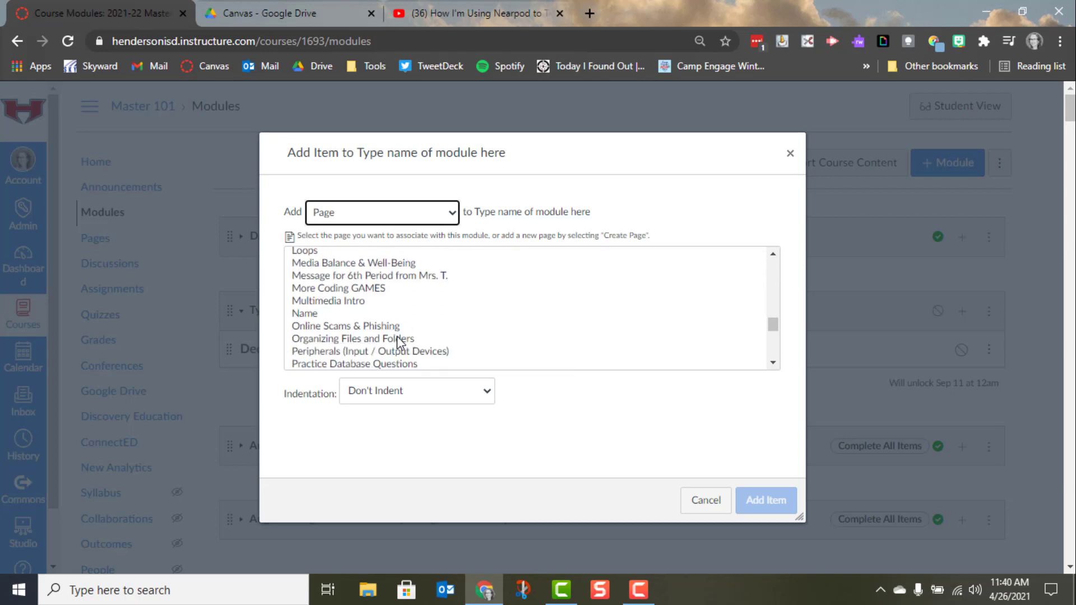
pyautogui.click(306, 306)
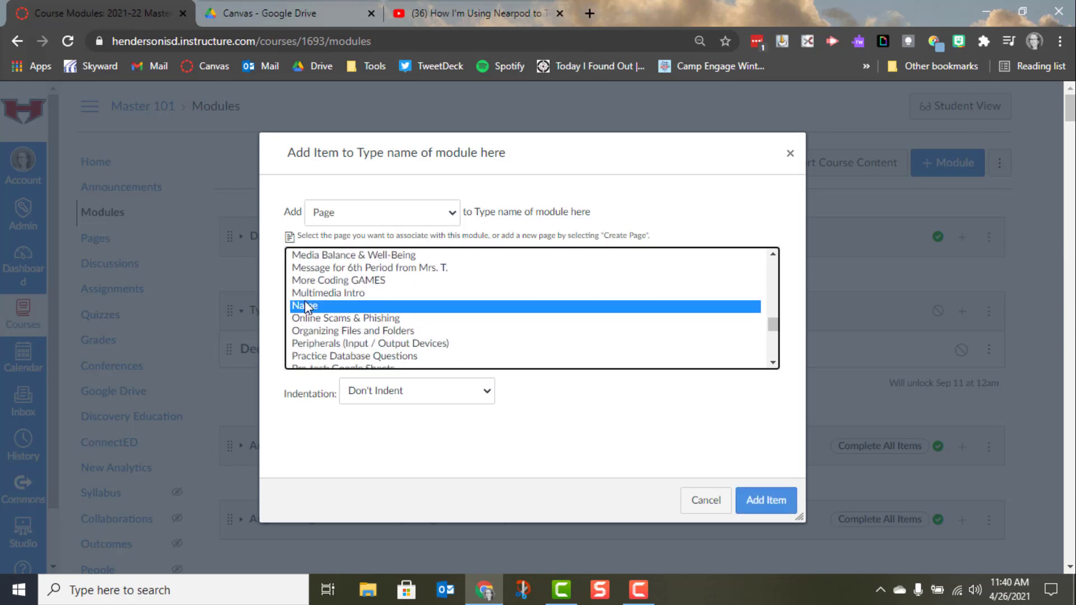
pyautogui.click(459, 385)
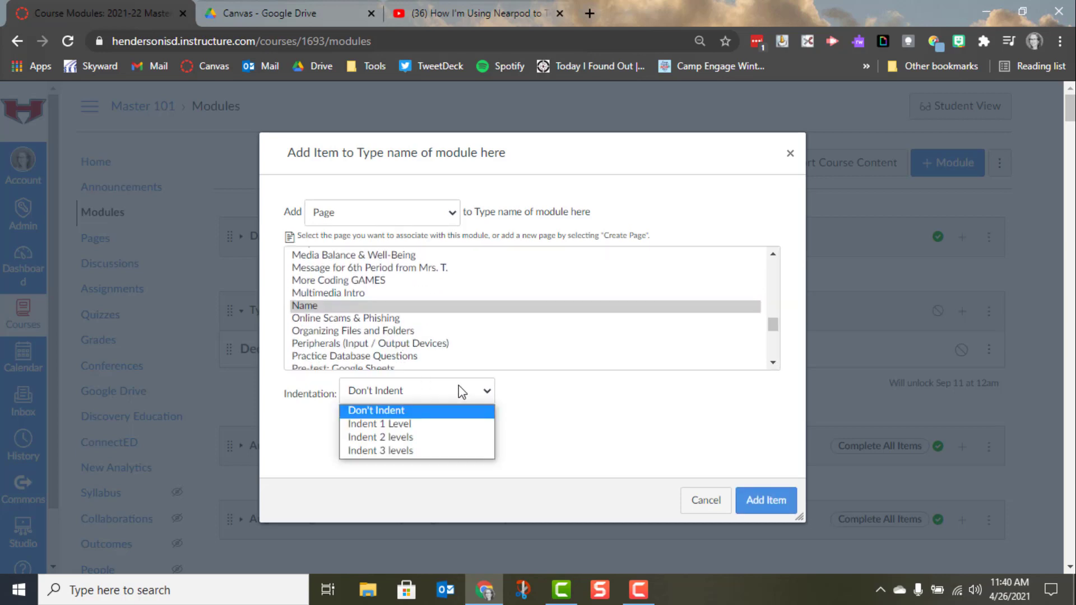
pyautogui.click(428, 421)
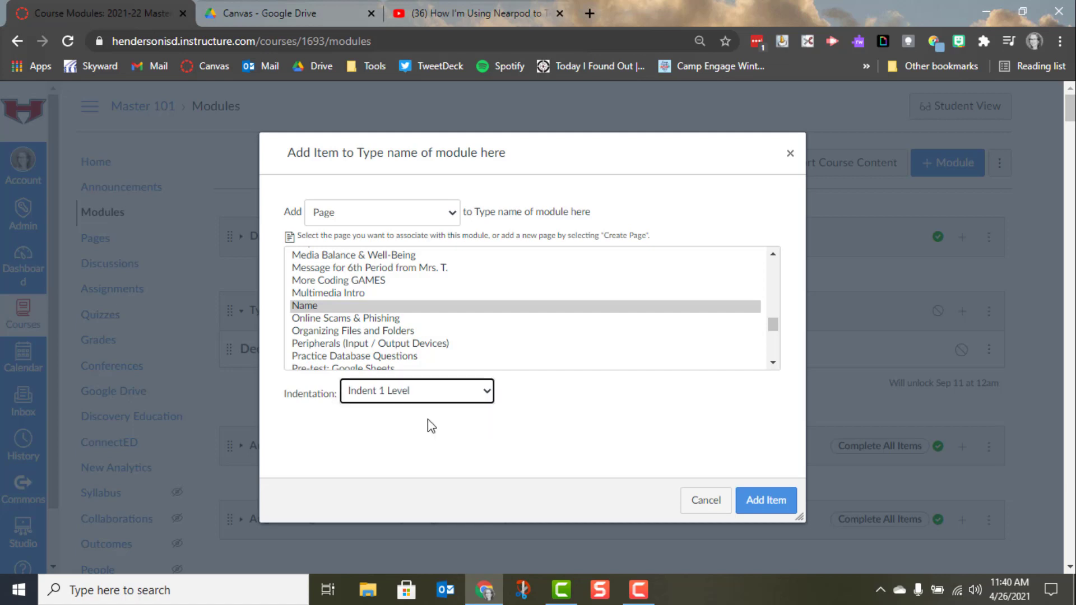
pyautogui.click(772, 501)
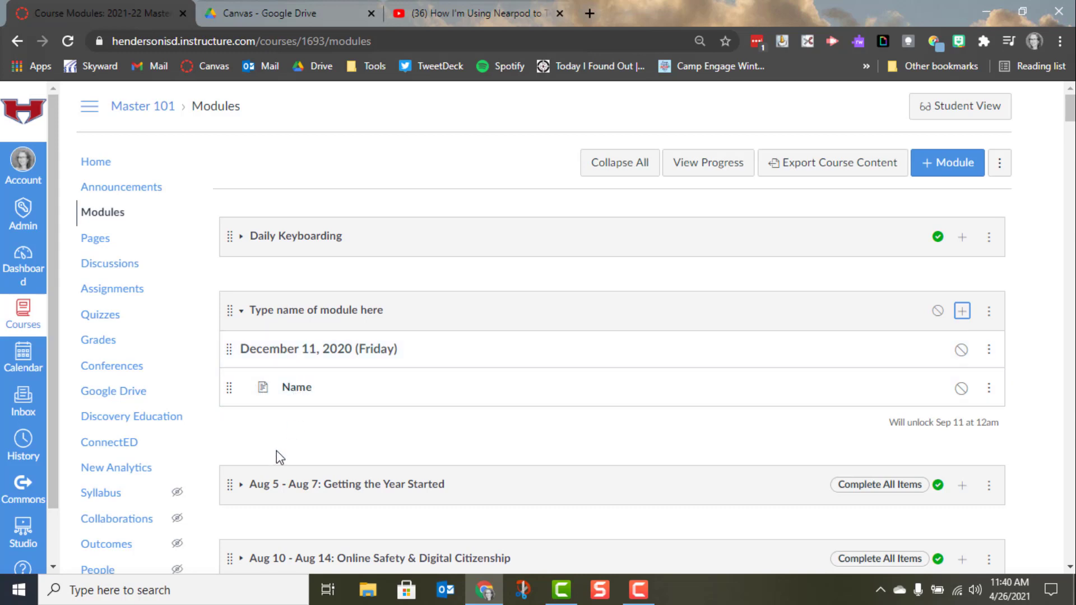
# Step: Add the text header "December 14, 2020 (Monday)" to the "Type name of module here" module with no indentation
pyautogui.click(963, 313)
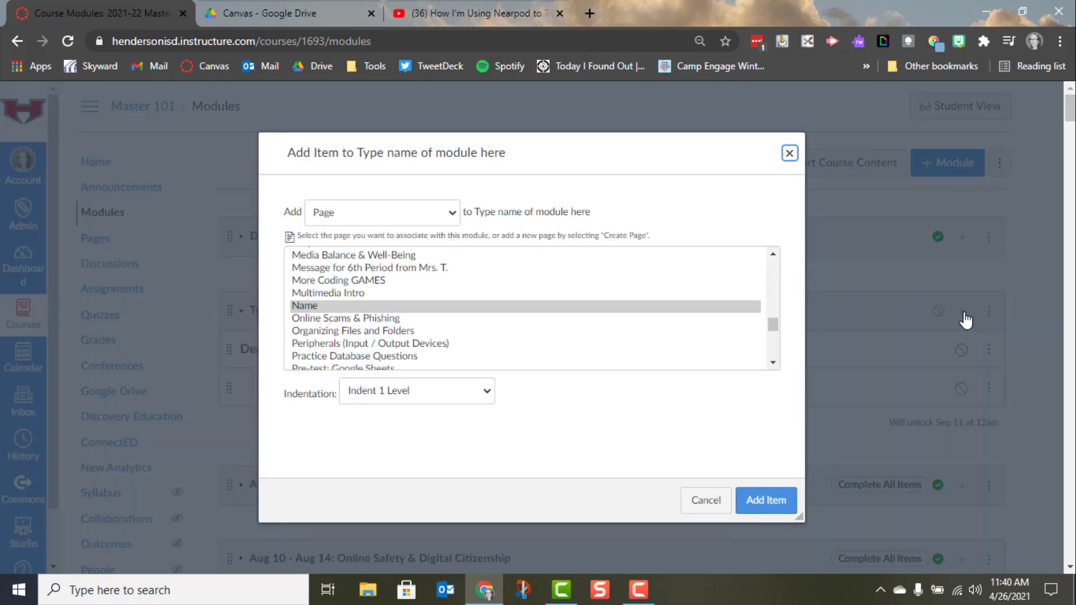
pyautogui.click(448, 214)
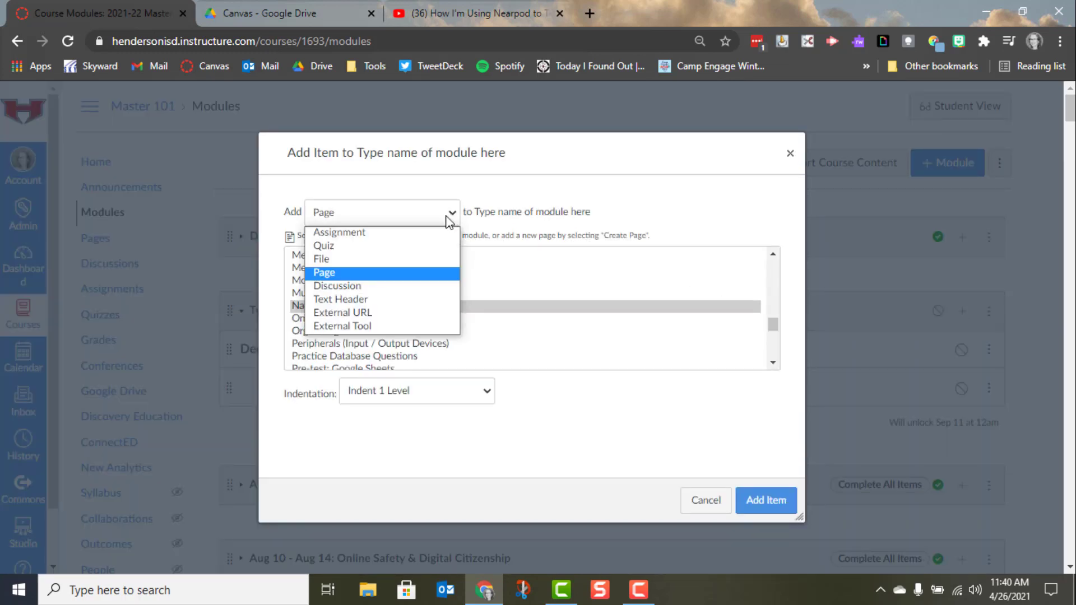
pyautogui.click(400, 301)
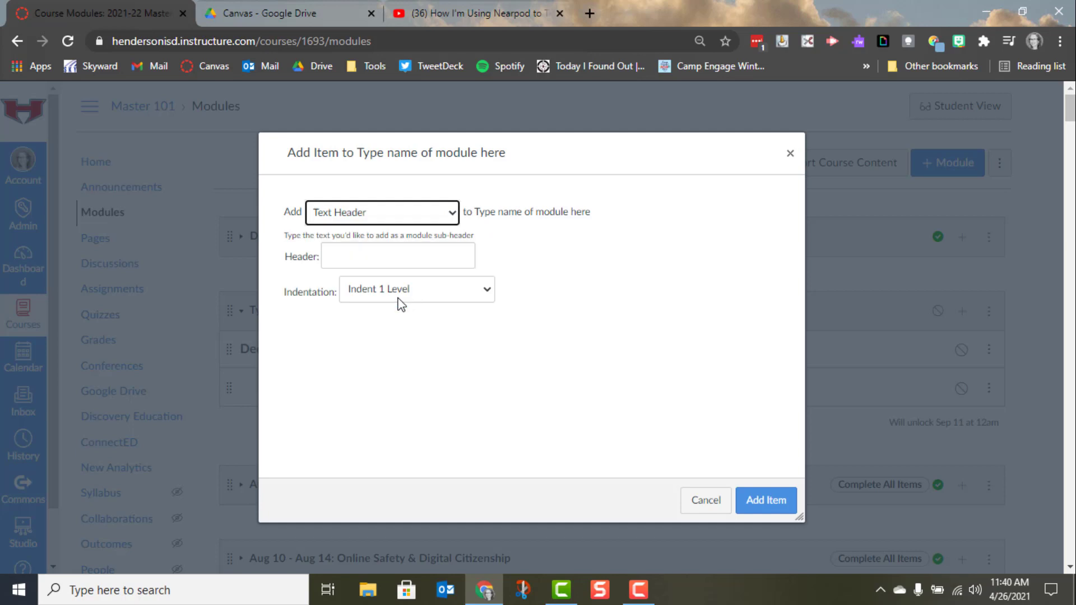
pyautogui.click(375, 259)
pyautogui.write('D')
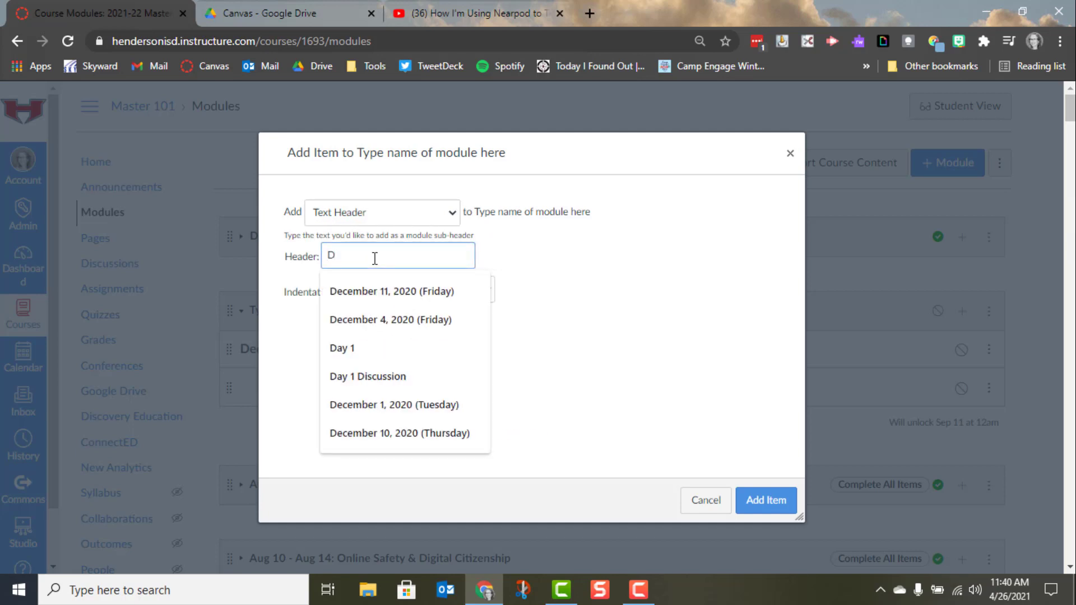
pyautogui.write('ecember 15, 2020 (Tuesday')
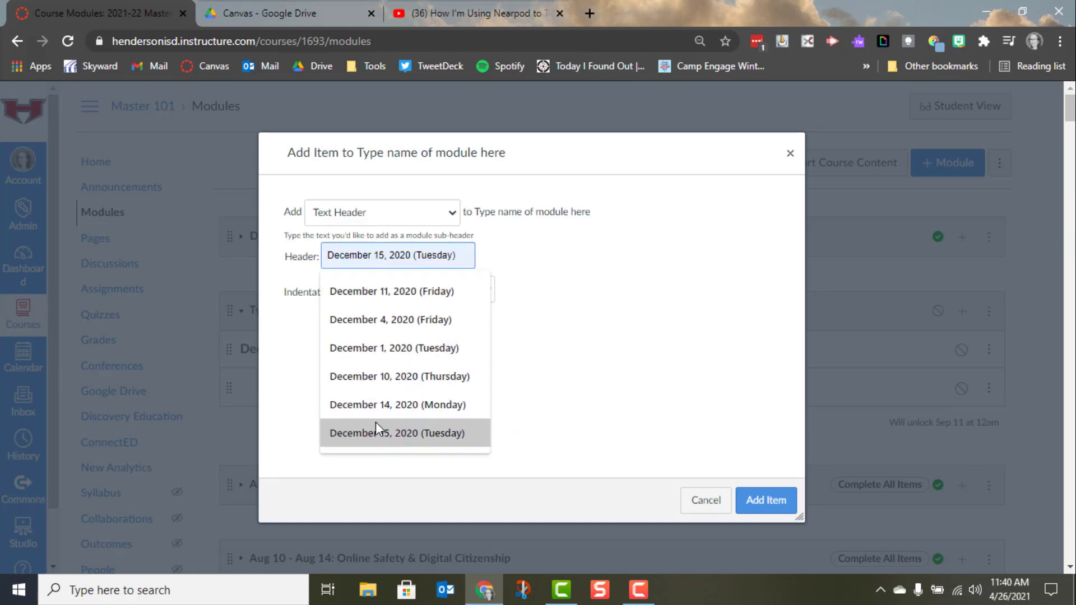
pyautogui.click(375, 406)
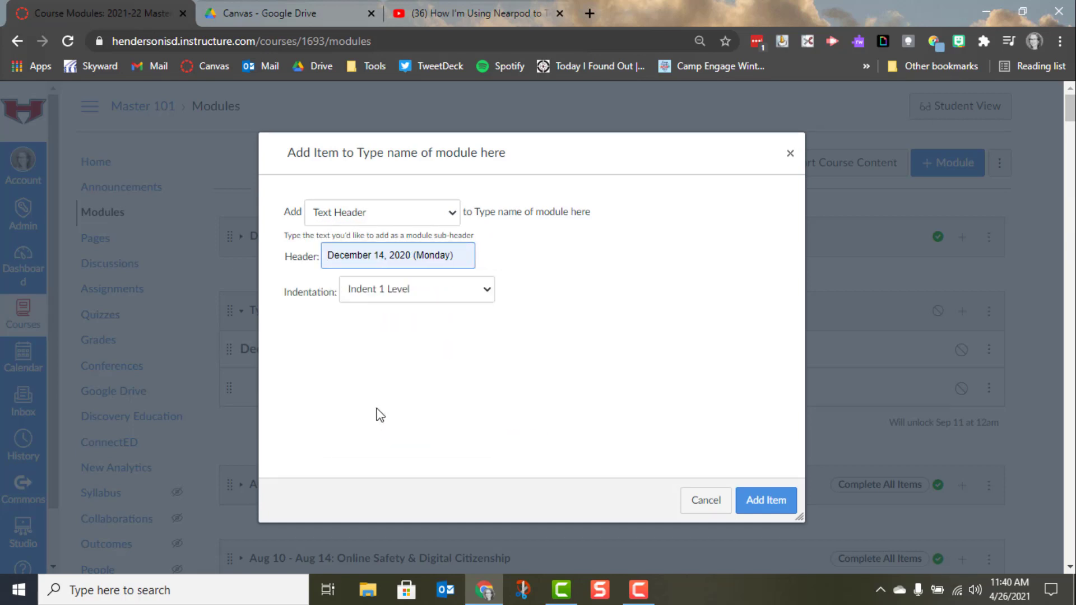
pyautogui.click(463, 288)
pyautogui.click(428, 309)
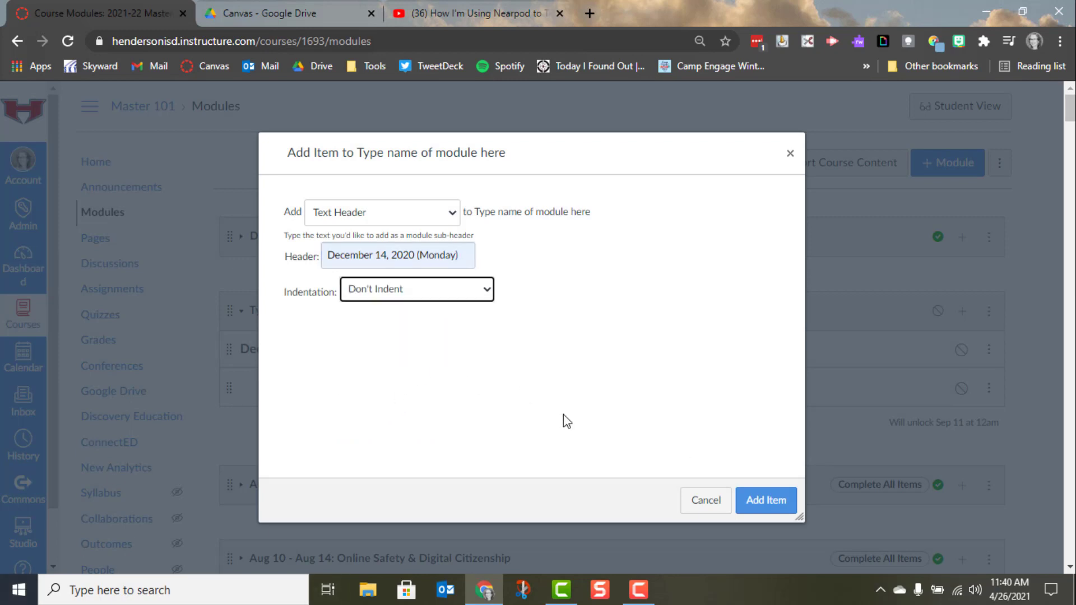
pyautogui.click(761, 497)
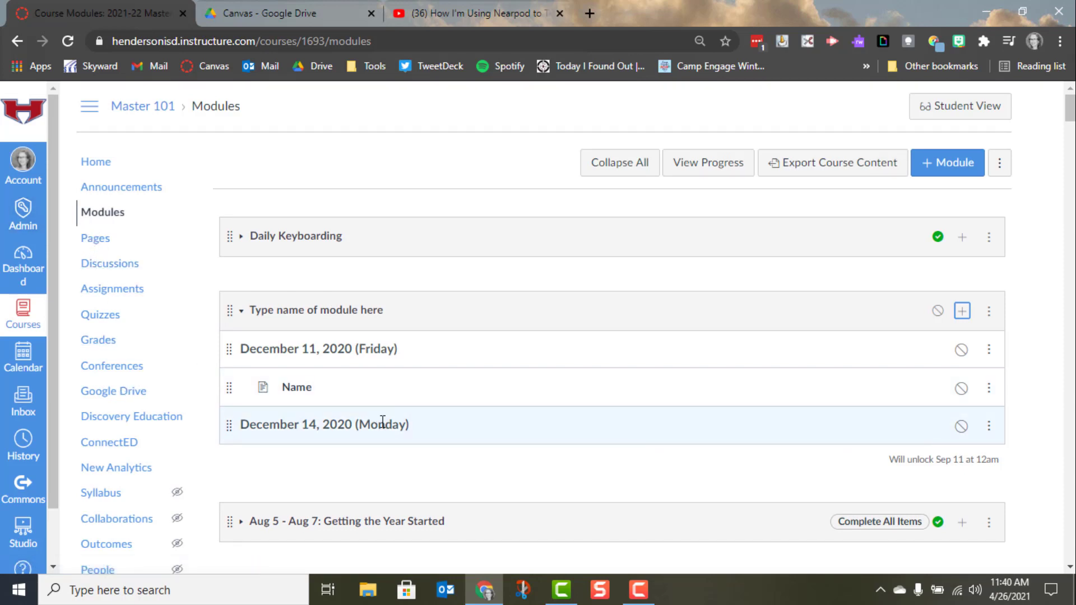
# Step: Create a page named "New Page" in the "Type name of module here" module with Indent 1 Level
pyautogui.click(962, 315)
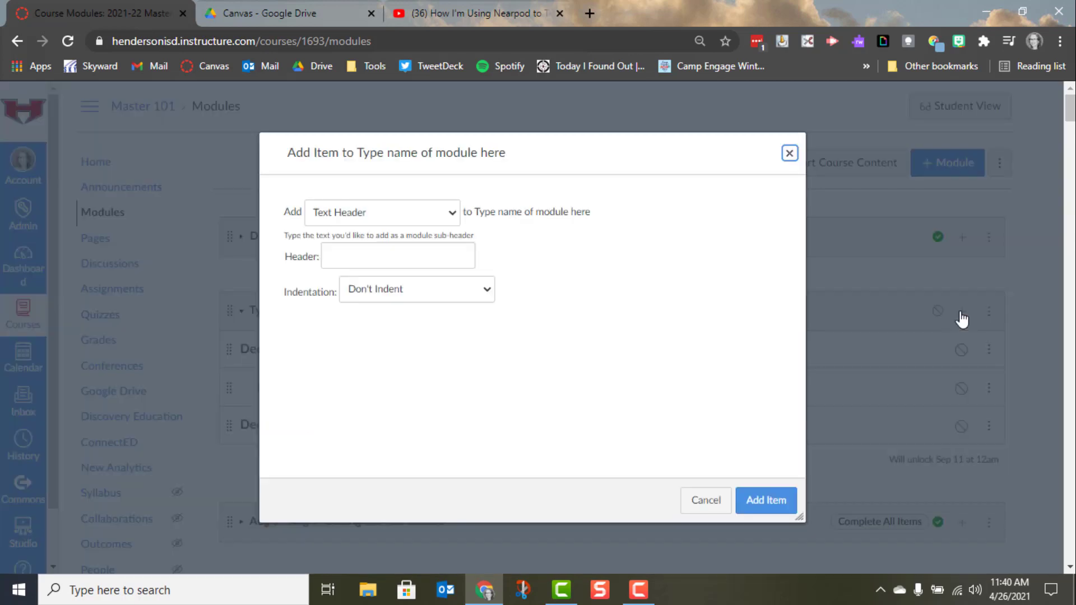
pyautogui.click(451, 212)
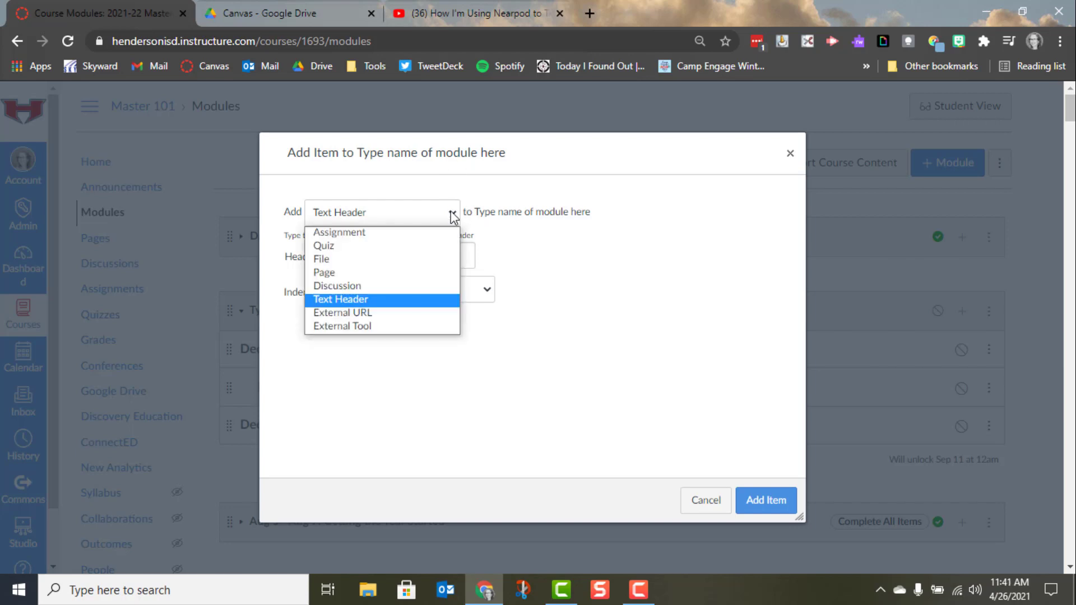
pyautogui.click(385, 274)
pyautogui.scroll(10, 386, 280)
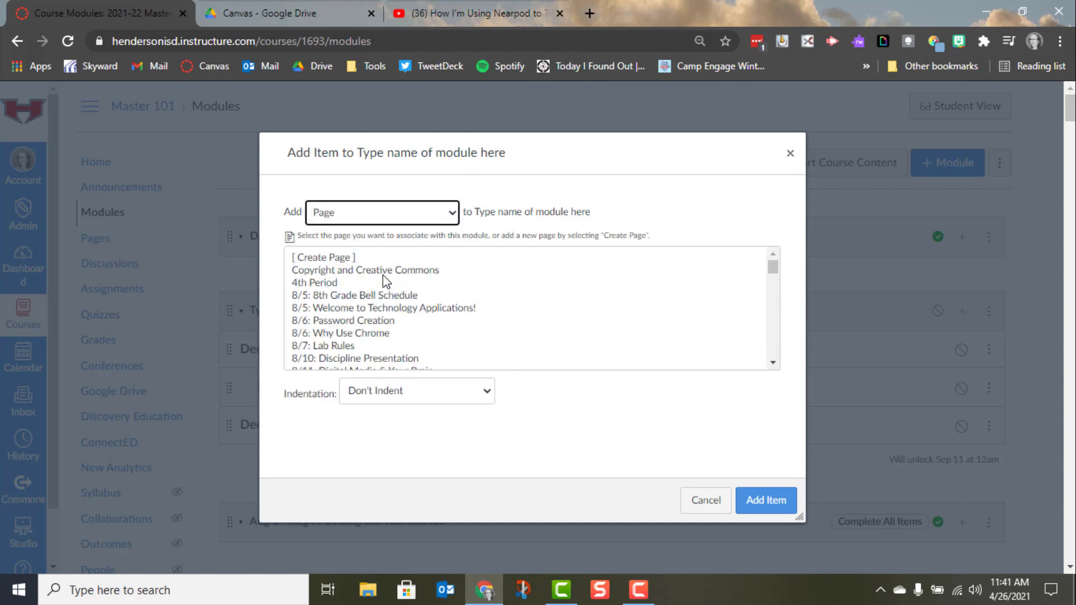
pyautogui.click(330, 258)
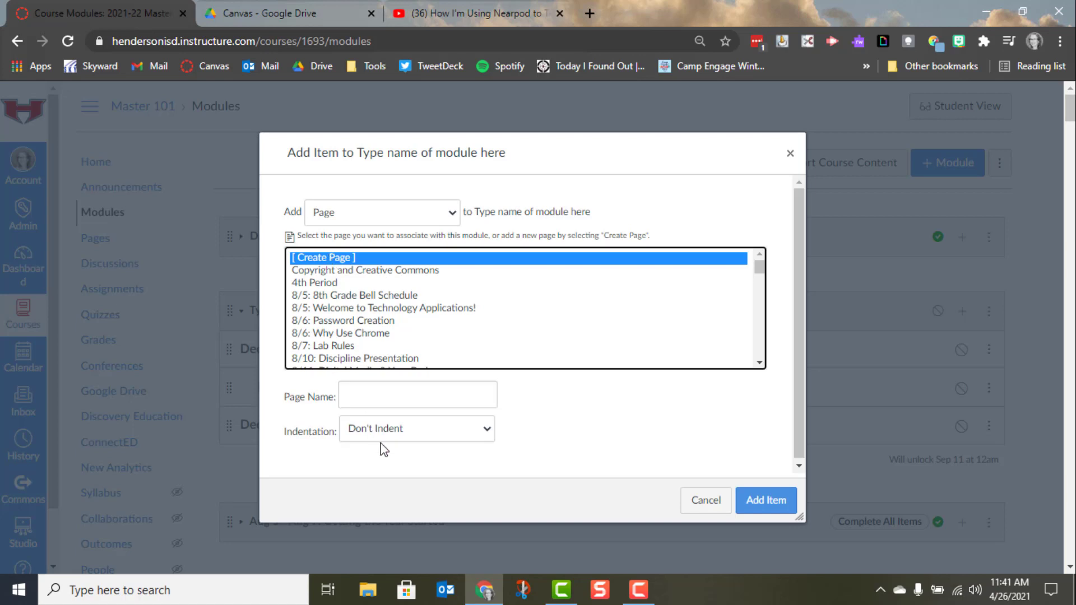
pyautogui.click(389, 387)
pyautogui.write('New Page')
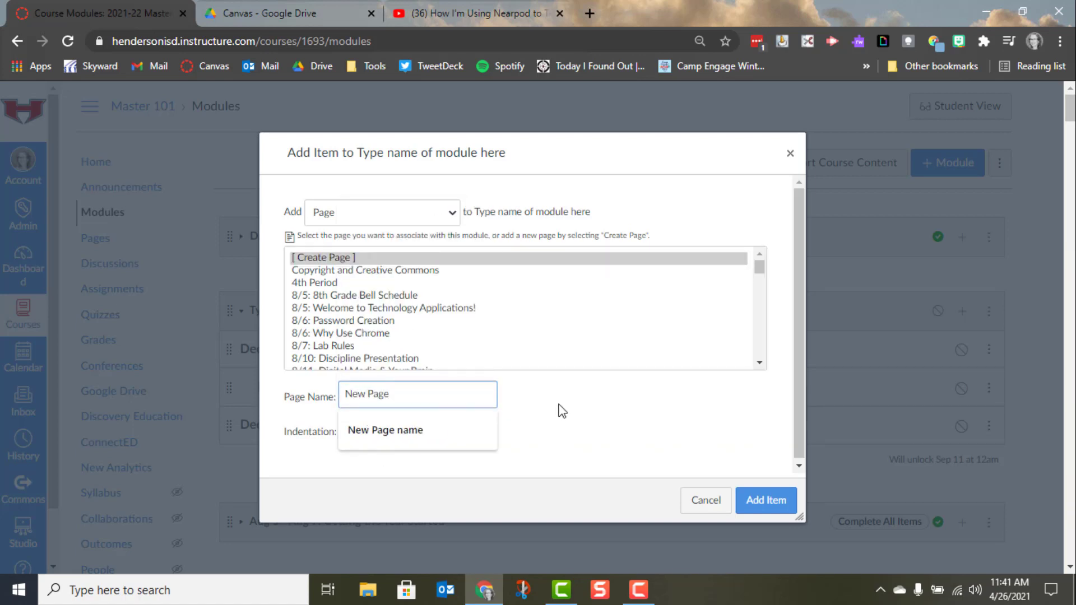
pyautogui.click(562, 411)
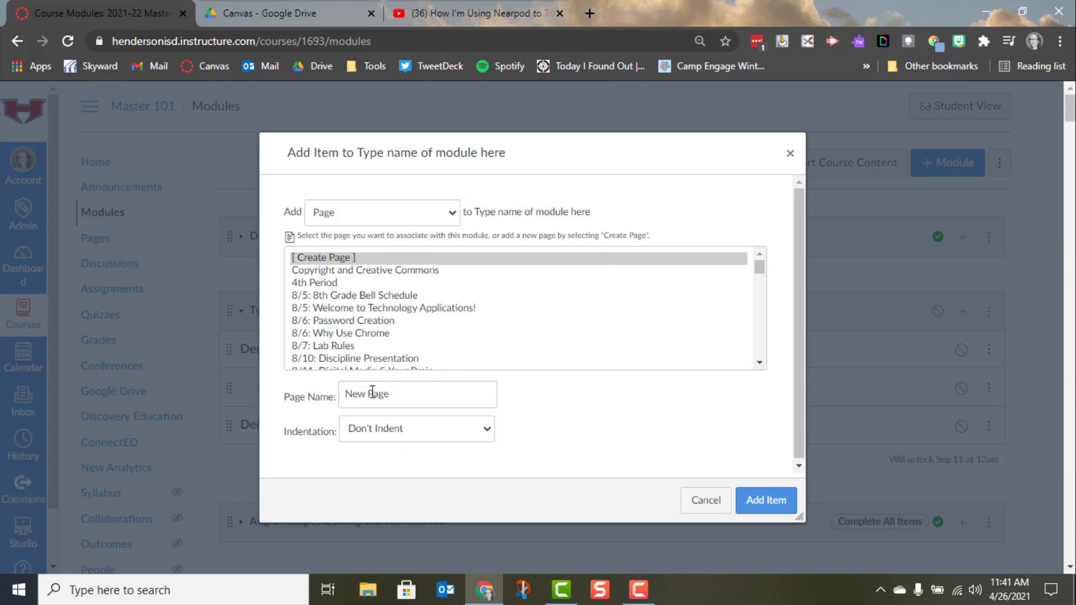
pyautogui.click(477, 438)
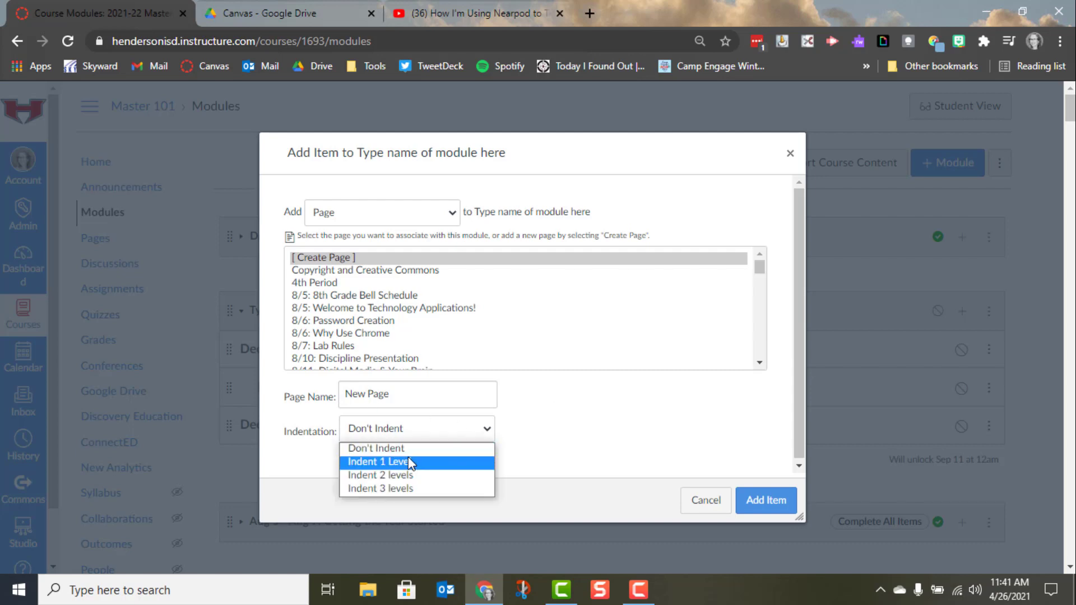
pyautogui.click(412, 463)
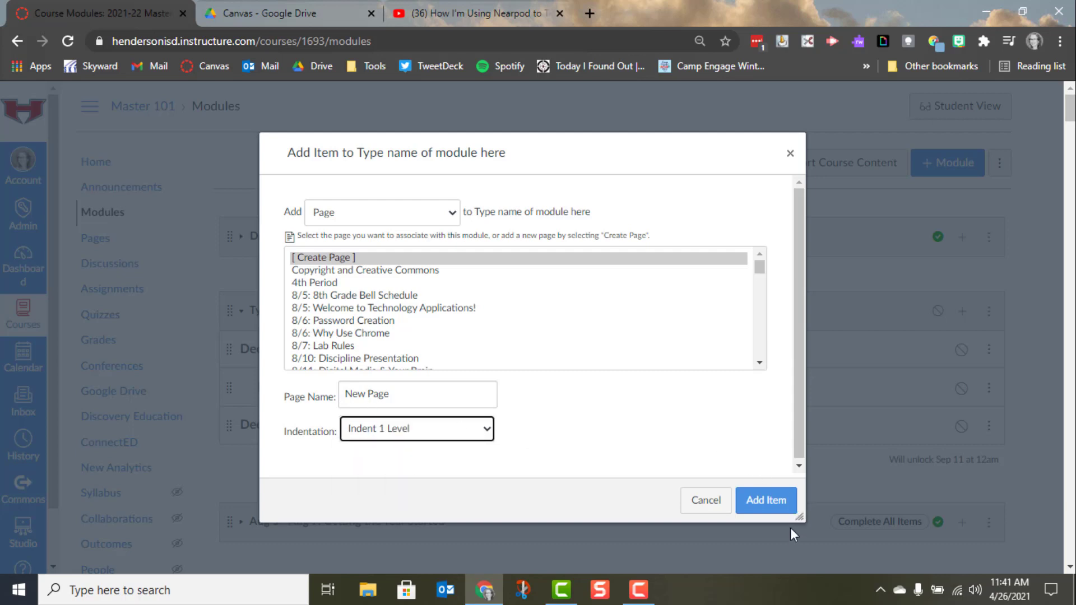
pyautogui.click(766, 501)
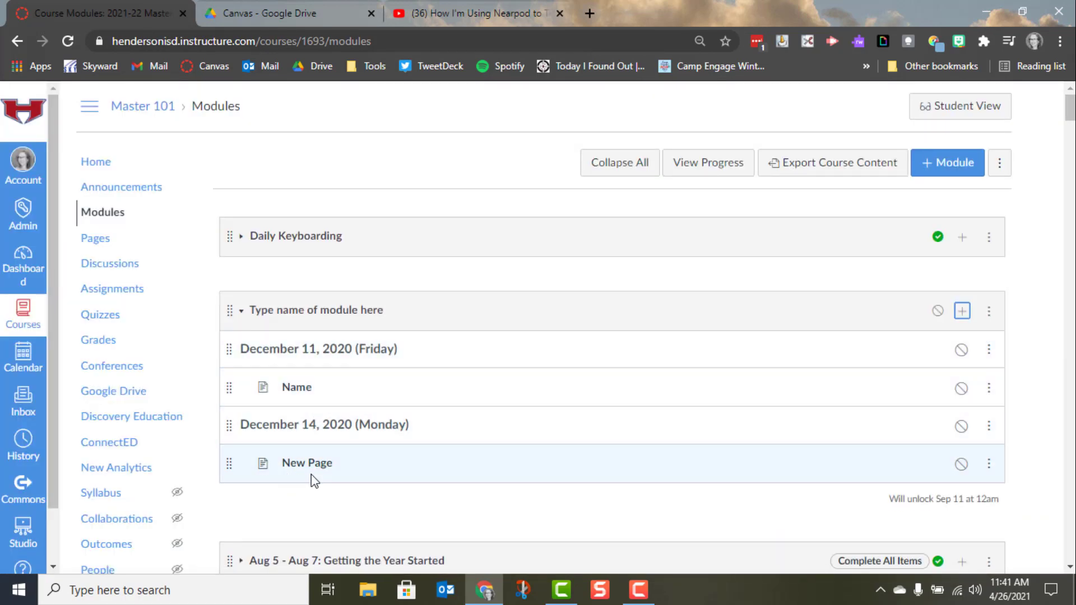
# Step: Review the available item actions for "New Page" in the module, such as Duplicate, Move to and Remove
pyautogui.moveTo(228, 465)
pyautogui.mouseDown()
pyautogui.moveTo(235, 409)
pyautogui.moveTo(233, 474)
pyautogui.mouseUp()
pyautogui.click(989, 465)
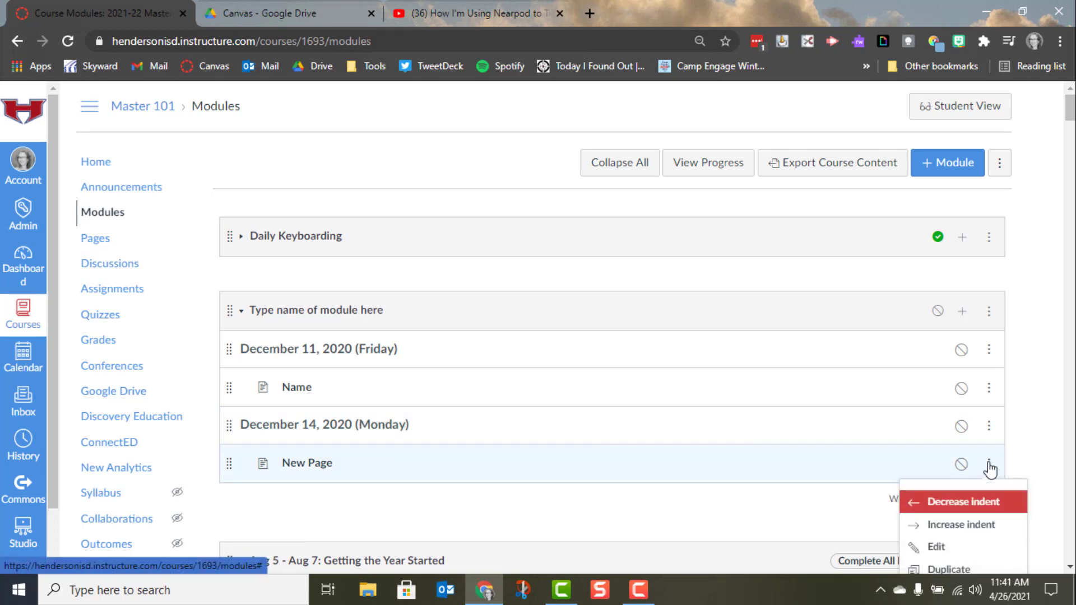
pyautogui.scroll(-3, 989, 469)
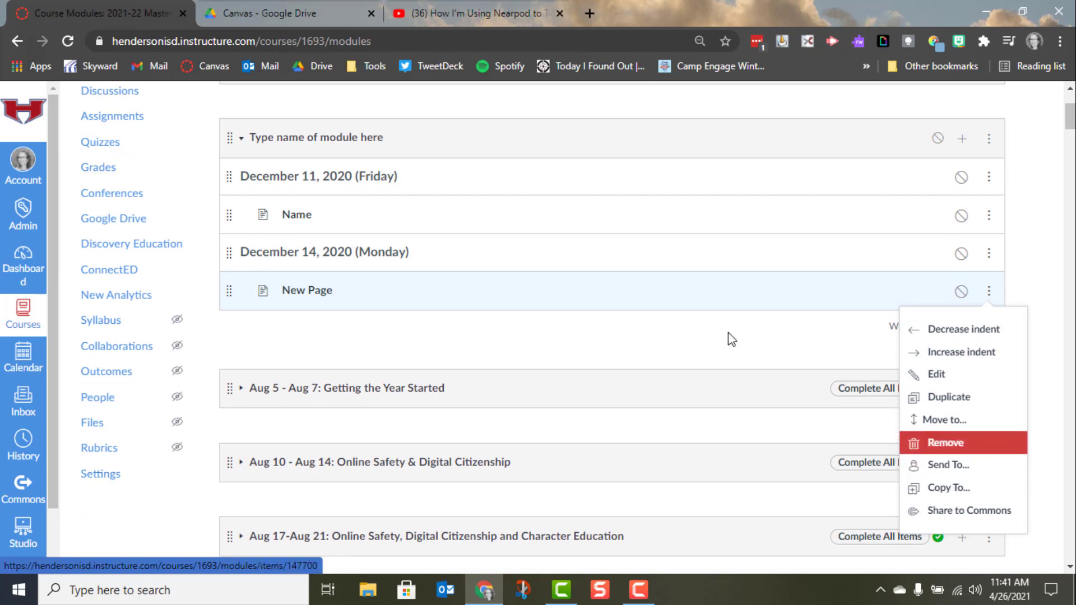
# Step: Open "New Page" from the module for editing and save it without publishing
pyautogui.click(305, 292)
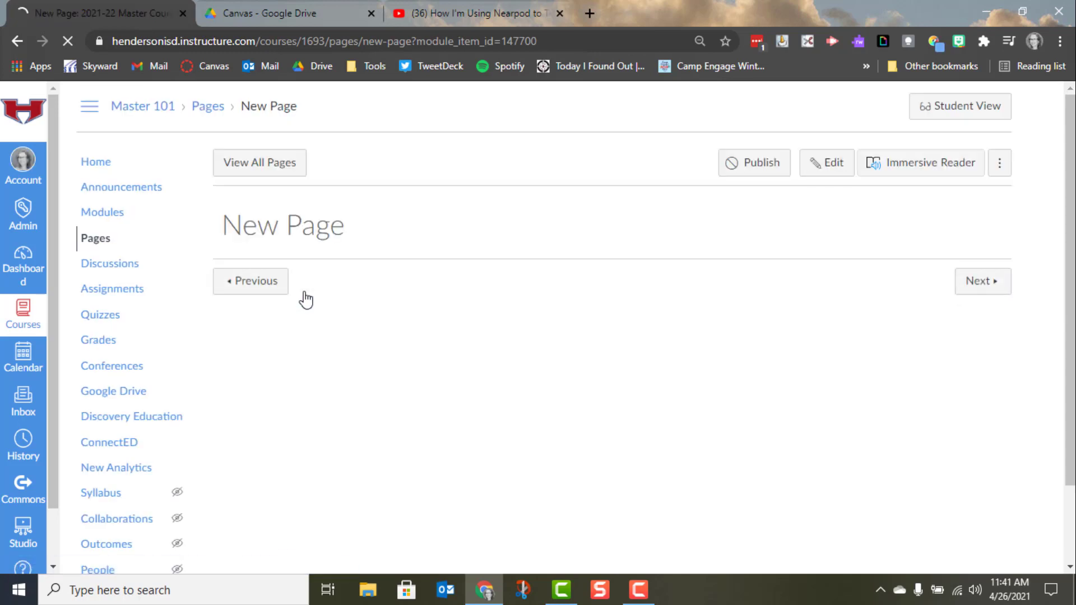
pyautogui.click(832, 164)
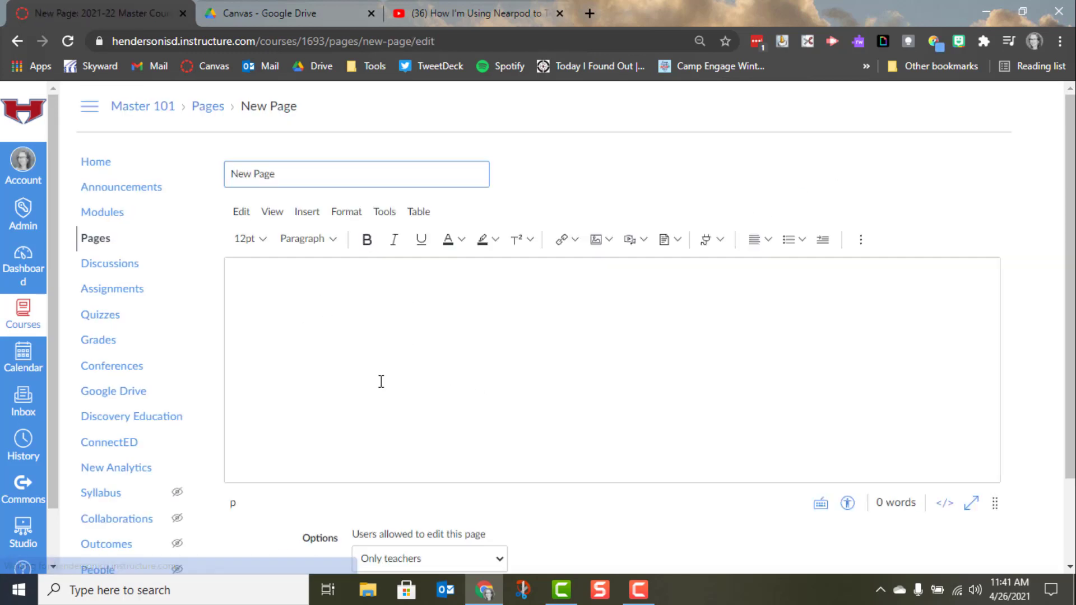
pyautogui.scroll(-2, 369, 369)
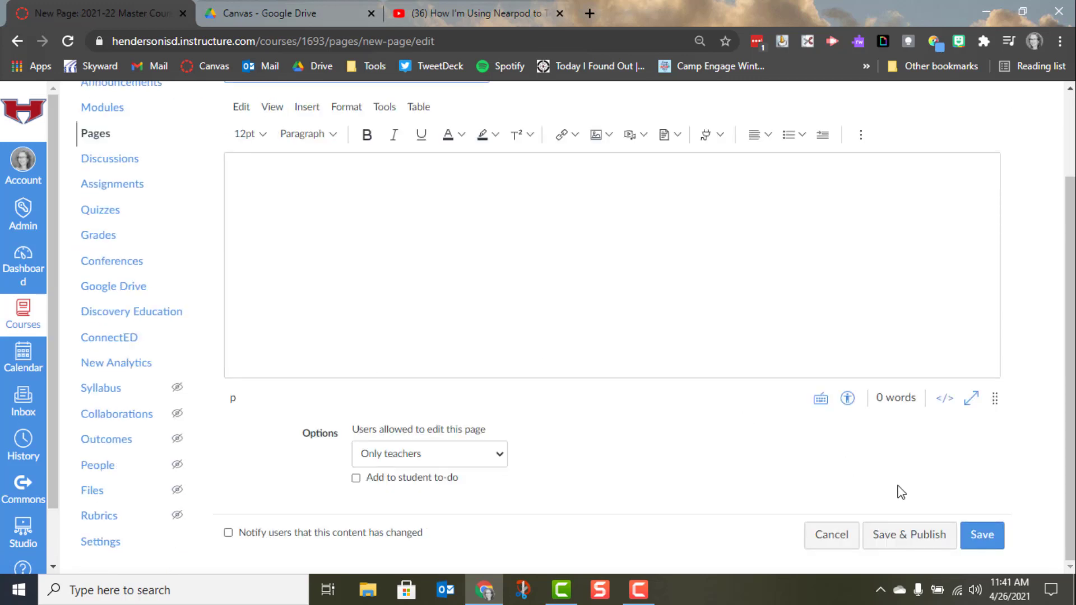
pyautogui.click(981, 535)
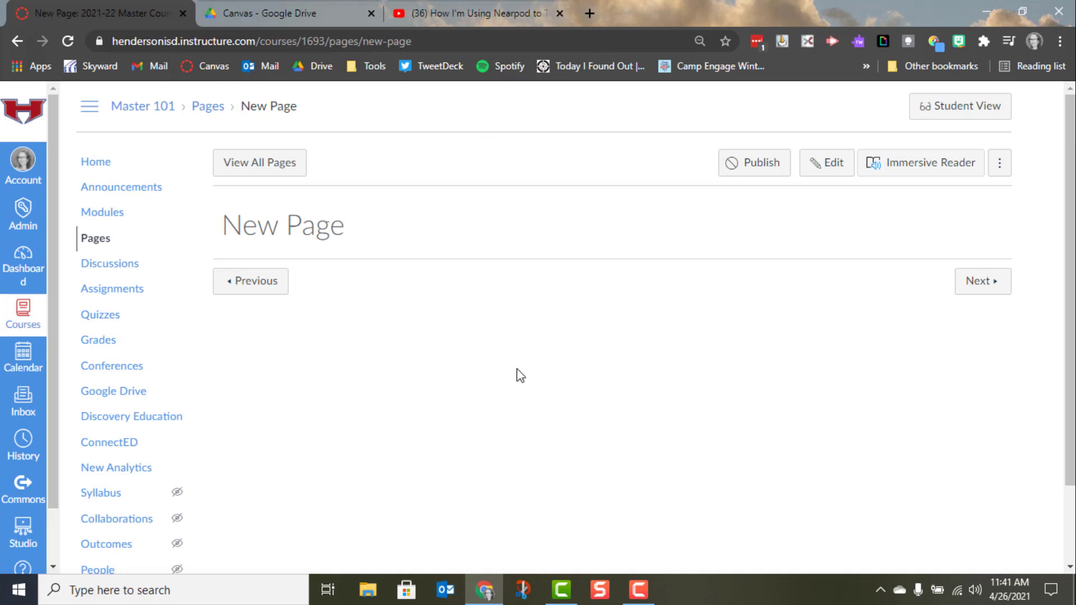
pyautogui.click(638, 590)
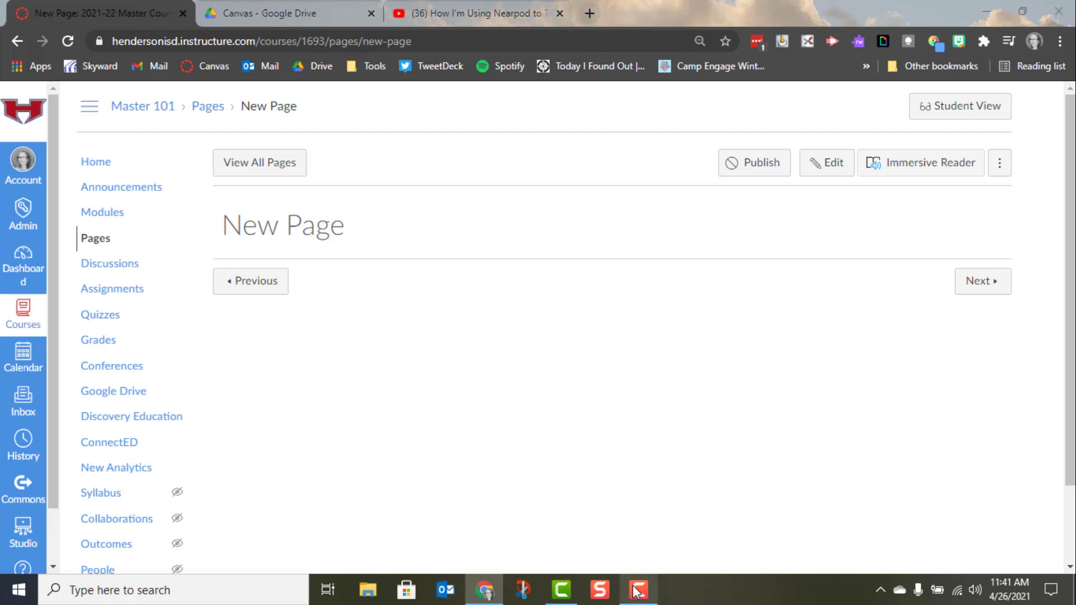
pyautogui.click(1041, 514)
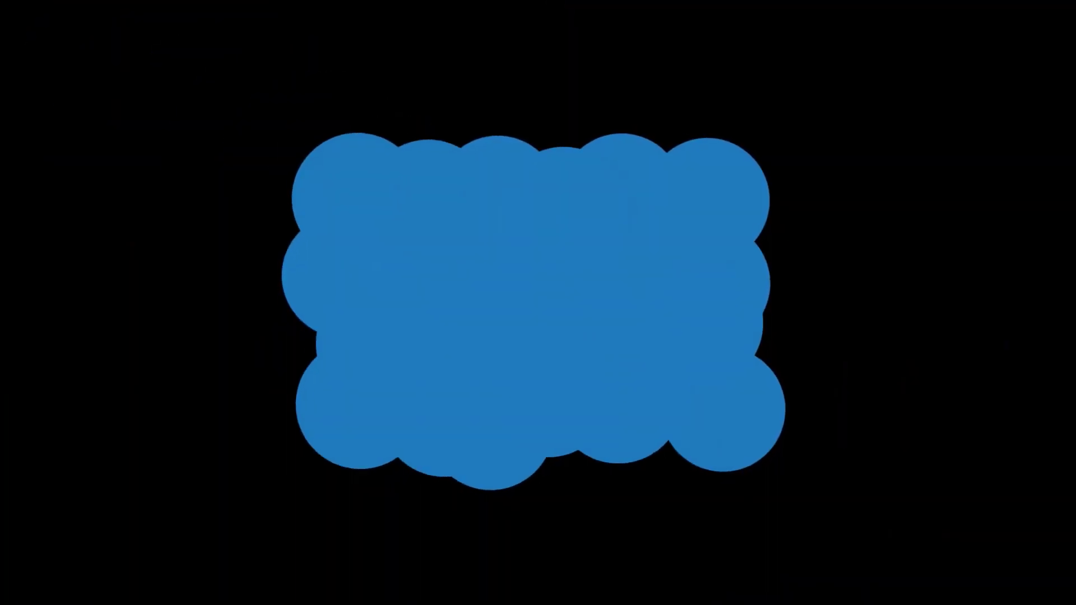